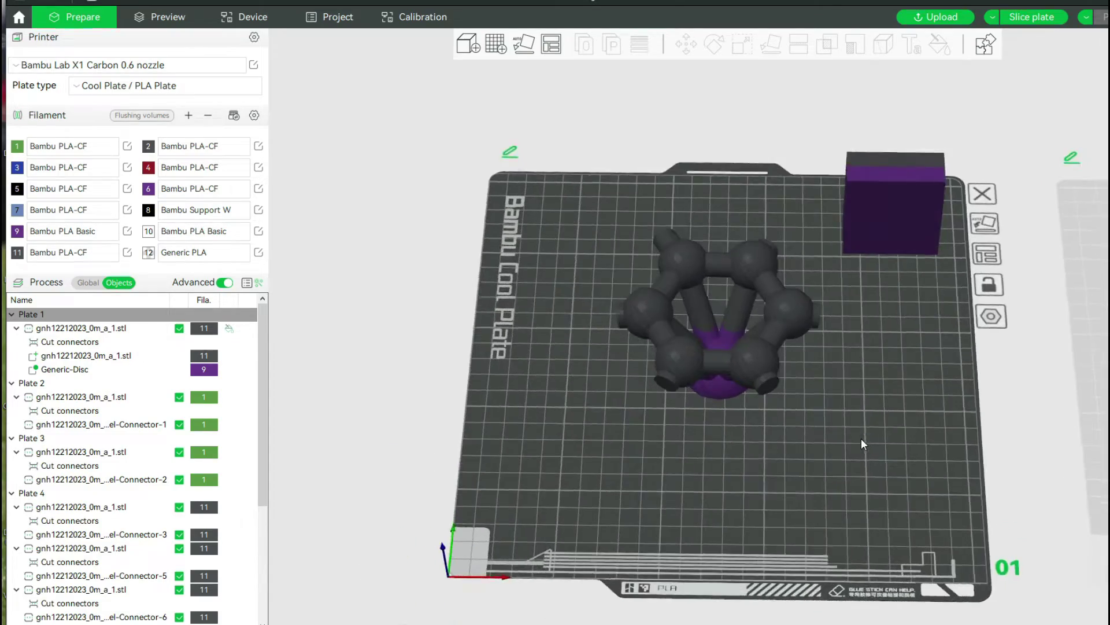
Step: Slice plate 1 to generate its print preview
{"action": "scroll", "coordinate": [861, 439], "scroll_direction": "up", "scroll_amount": 7}
{"action": "left_click_drag", "start_coordinate": [889, 479], "coordinate": [911, 476]}
{"action": "scroll", "coordinate": [910, 460], "scroll_direction": "down", "scroll_amount": 5}
{"action": "scroll", "coordinate": [912, 492], "scroll_direction": "down", "scroll_amount": 3}
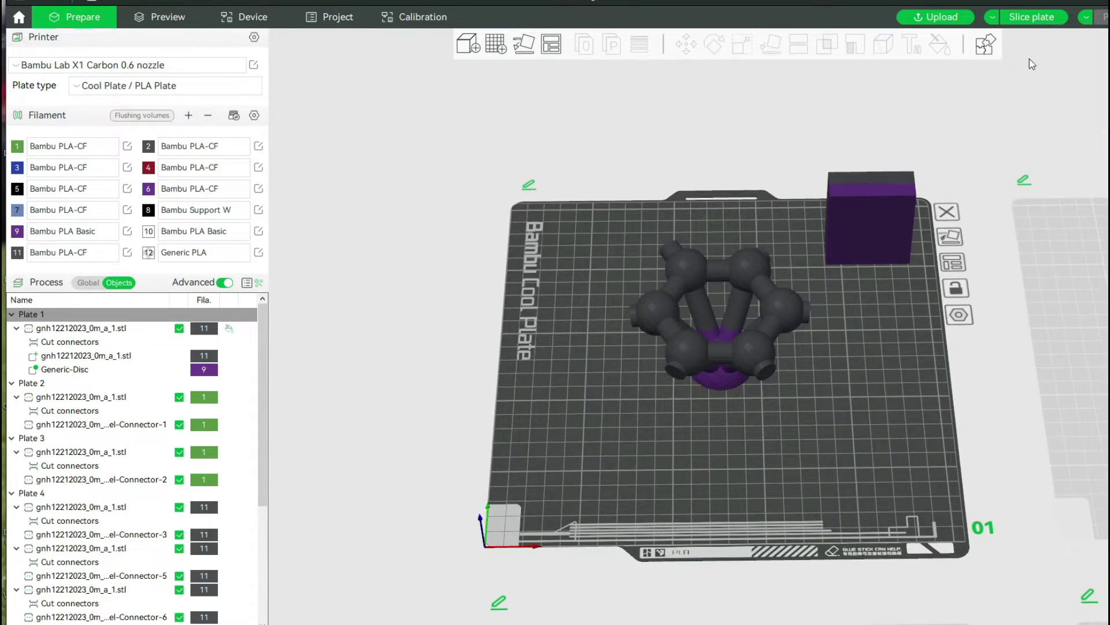
{"action": "left_click", "coordinate": [1034, 19]}
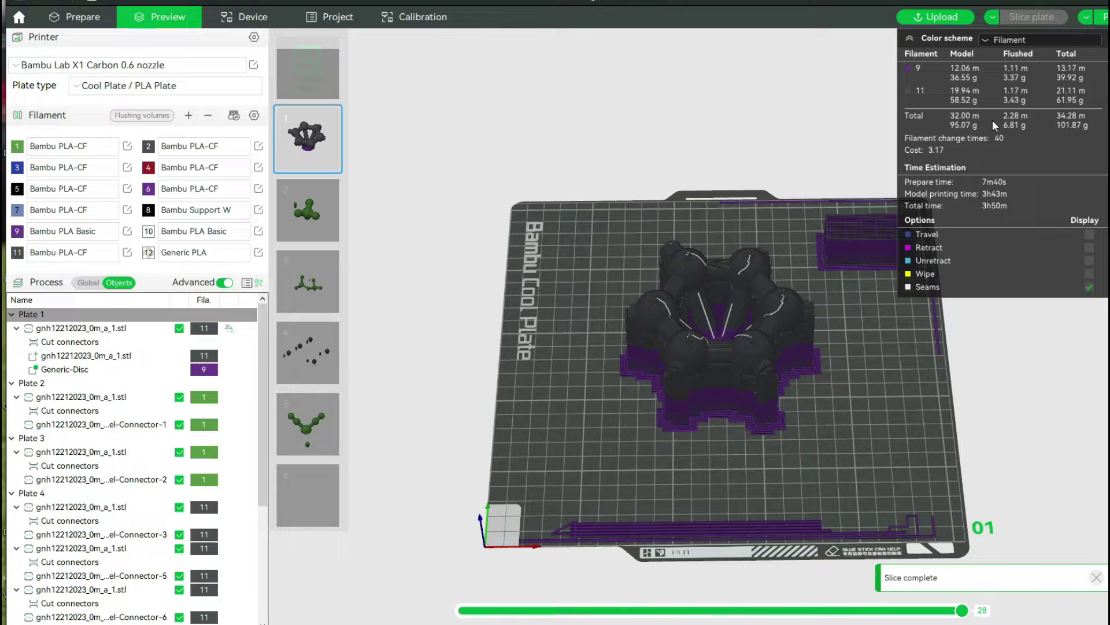
Step: Step back and forth through the lowest preview layers and examine how the two filaments fill the disc base
{"action": "scroll", "coordinate": [887, 389], "scroll_direction": "up", "scroll_amount": 5}
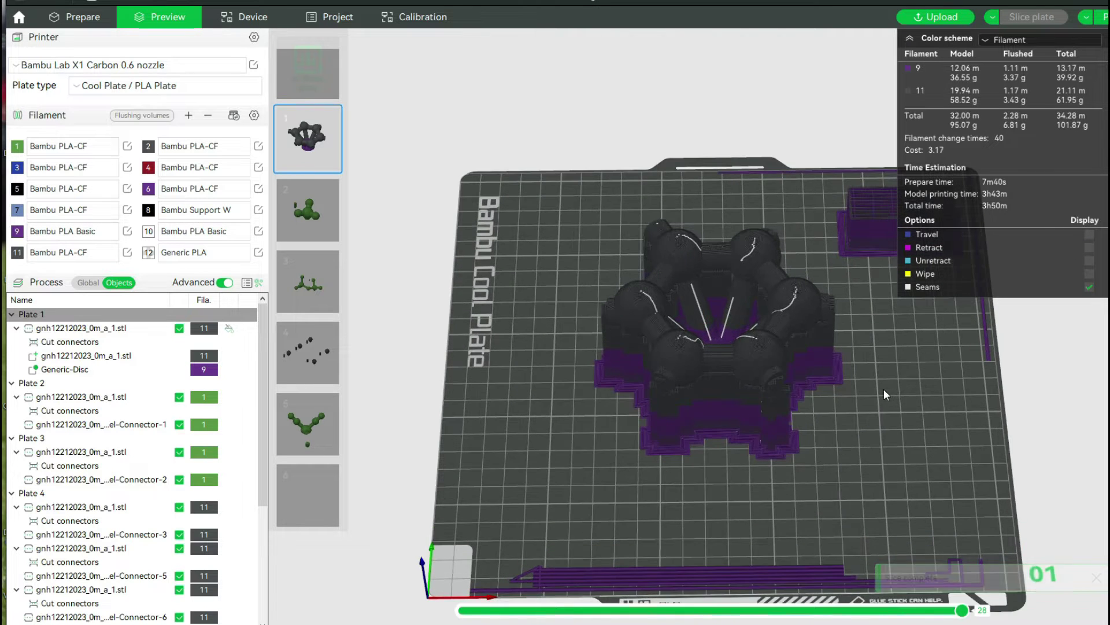
{"action": "left_click_drag", "start_coordinate": [1108, 288], "coordinate": [1062, 522]}
{"action": "scroll", "coordinate": [704, 459], "scroll_direction": "up", "scroll_amount": 8}
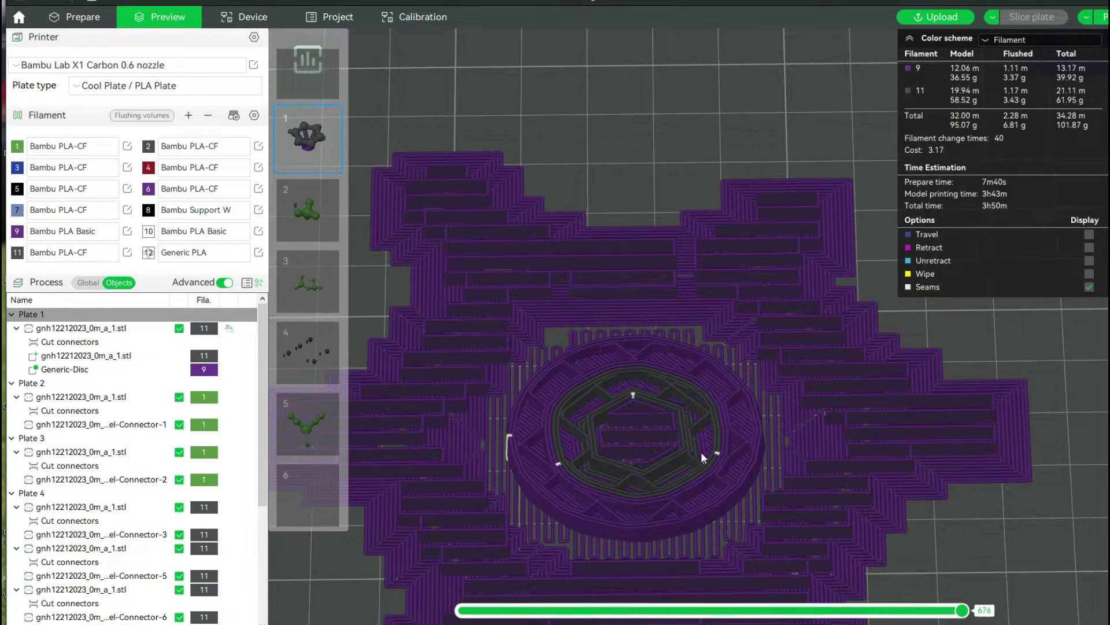
{"action": "middle_click_drag", "start_coordinate": [858, 390], "coordinate": [839, 396]}
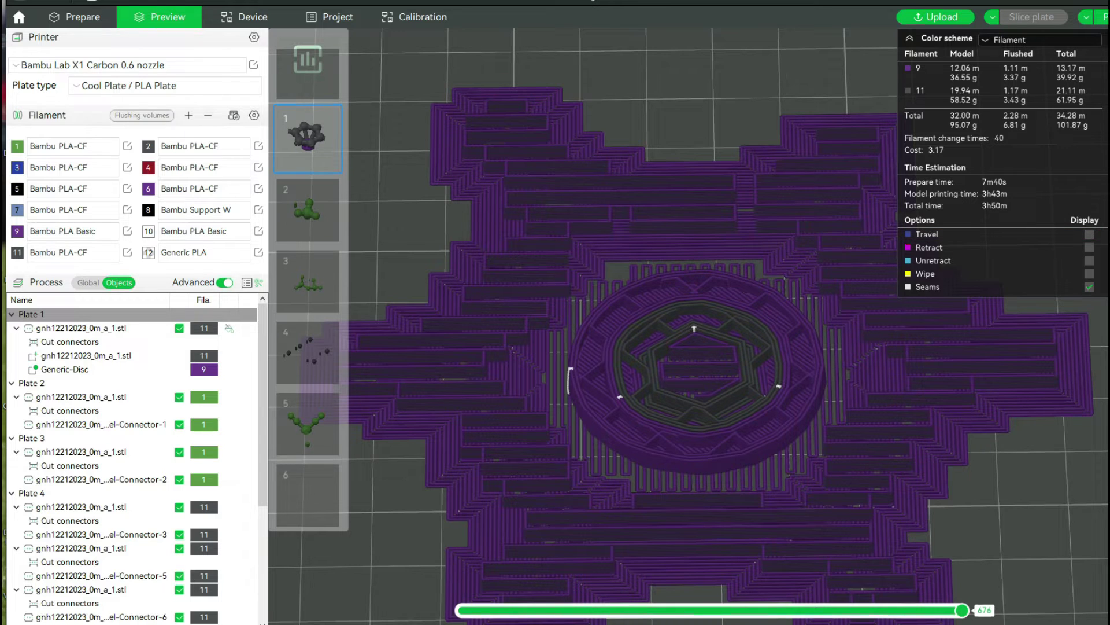
{"action": "key", "text": "Down"}
{"action": "key", "text": "Down"}
{"action": "key", "text": "Down"}
{"action": "key", "text": "Down"}
{"action": "key", "text": "Down"}
{"action": "key", "text": "Down"}
{"action": "key", "text": "Up"}
{"action": "key", "text": "Up"}
{"action": "key", "text": "Up"}
{"action": "key", "text": "Up"}
{"action": "key", "text": "Up"}
{"action": "key", "text": "Up"}
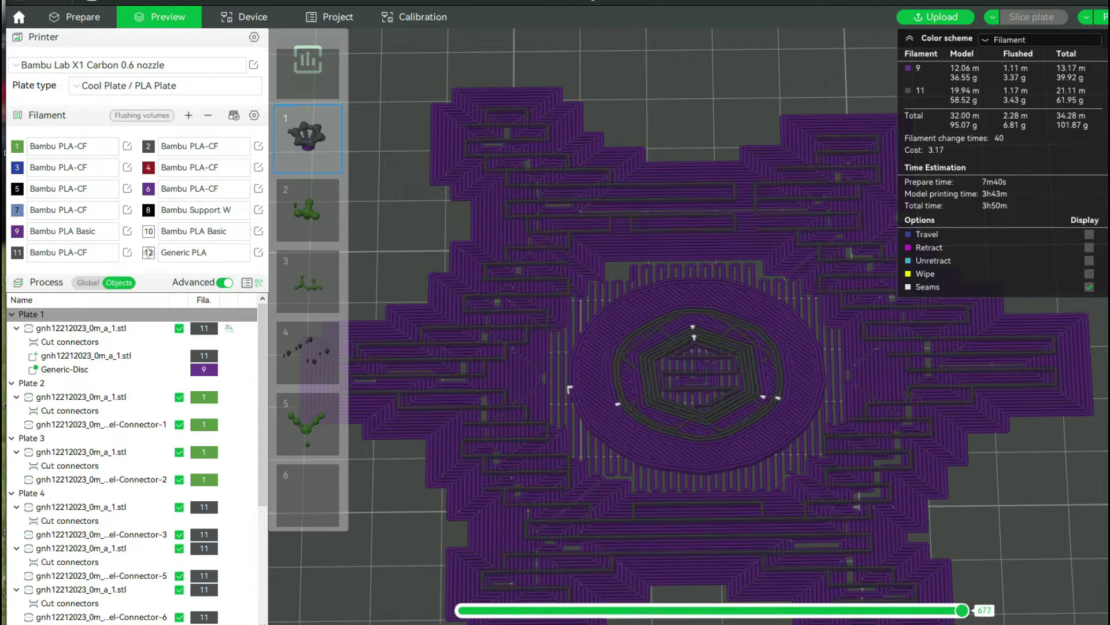
{"action": "key", "text": "Down"}
{"action": "key", "text": "Down"}
{"action": "key", "text": "Down"}
{"action": "key", "text": "Down"}
{"action": "key", "text": "Down"}
{"action": "key", "text": "Down"}
{"action": "key", "text": "Up"}
{"action": "key", "text": "Up"}
{"action": "key", "text": "Up"}
{"action": "key", "text": "Up"}
{"action": "key", "text": "Up"}
{"action": "key", "text": "Up"}
{"action": "key", "text": "Up"}
{"action": "key", "text": "Up"}
{"action": "key", "text": "Up"}
{"action": "key", "text": "Up"}
{"action": "key", "text": "Up"}
{"action": "key", "text": "Up"}
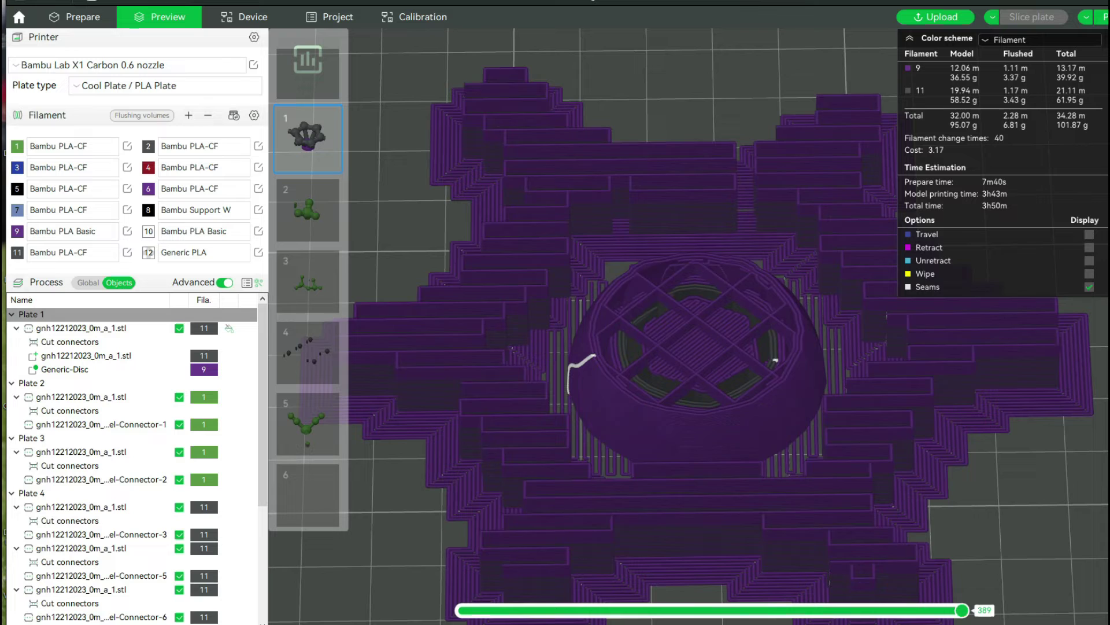
{"action": "key", "text": "Down"}
{"action": "key", "text": "Down"}
{"action": "key", "text": "Down"}
{"action": "key", "text": "Down"}
{"action": "key", "text": "Down"}
{"action": "key", "text": "Down"}
{"action": "key", "text": "Down"}
{"action": "key", "text": "Down"}
{"action": "key", "text": "Down"}
{"action": "key", "text": "Down"}
{"action": "key", "text": "Down"}
{"action": "key", "text": "Down"}
{"action": "key", "text": "Down"}
{"action": "key", "text": "Down"}
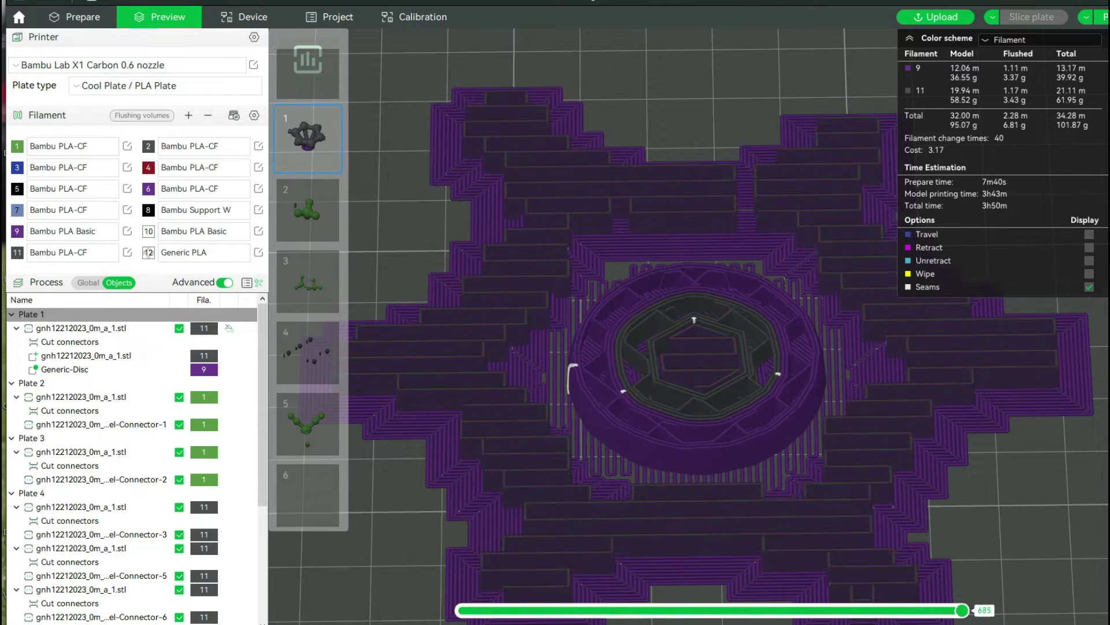
Step: Examine the higher preview layers through the struts and spheres up to the full model, and return to the model preparation view
{"action": "key", "text": "Up"}
{"action": "key", "text": "Up"}
{"action": "key", "text": "Up"}
{"action": "key", "text": "Up"}
{"action": "key", "text": "Up"}
{"action": "key", "text": "Up"}
{"action": "key", "text": "Up"}
{"action": "key", "text": "Up"}
{"action": "key", "text": "Up"}
{"action": "key", "text": "Up"}
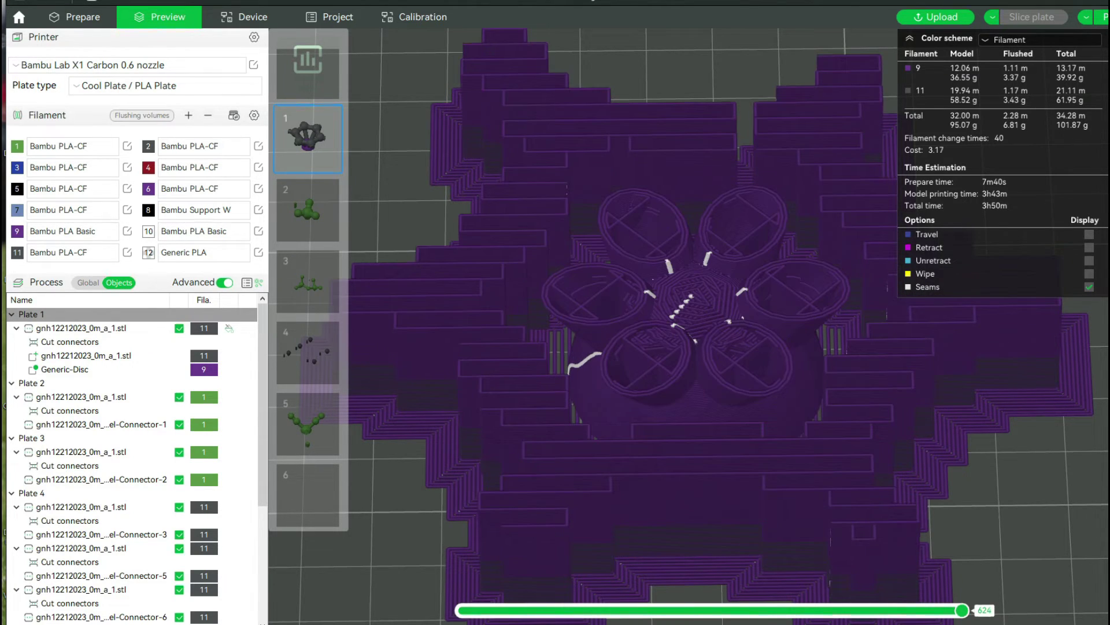
{"action": "key", "text": "Up"}
{"action": "key", "text": "Up"}
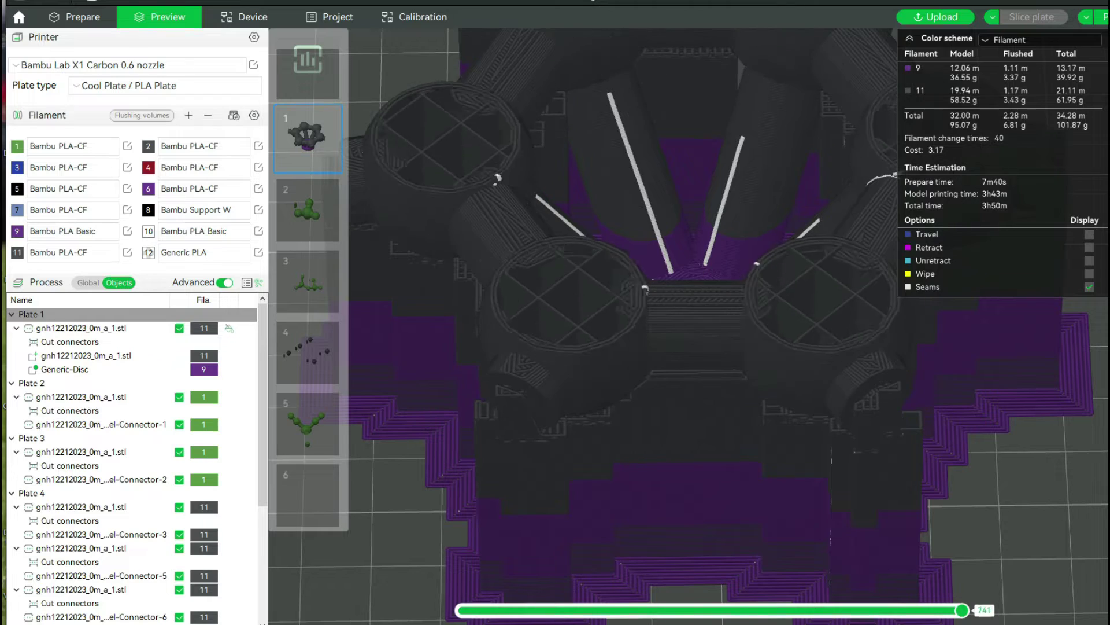
{"action": "scroll", "coordinate": [961, 315], "scroll_direction": "down", "scroll_amount": 5}
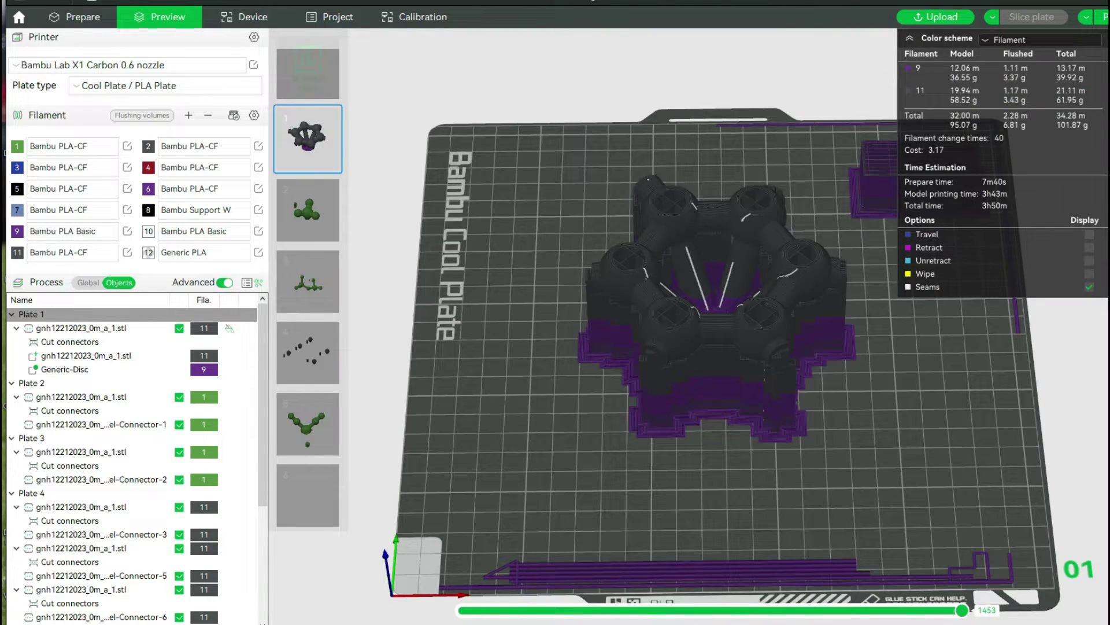
{"action": "key", "text": "Up"}
{"action": "mouse_move", "coordinate": [927, 398]}
{"action": "left_mouse_down"}
{"action": "mouse_move", "coordinate": [931, 382]}
{"action": "mouse_move", "coordinate": [928, 406]}
{"action": "left_mouse_up"}
{"action": "scroll", "coordinate": [868, 396], "scroll_direction": "down", "scroll_amount": 3}
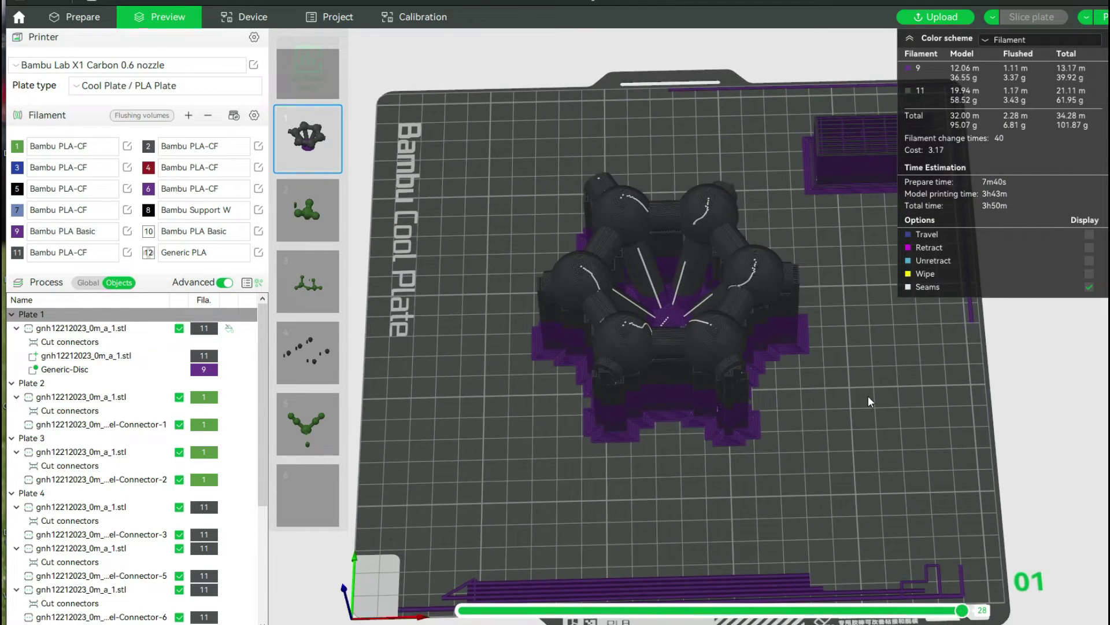
{"action": "left_click", "coordinate": [862, 397]}
{"action": "left_click_drag", "start_coordinate": [859, 396], "coordinate": [857, 396]}
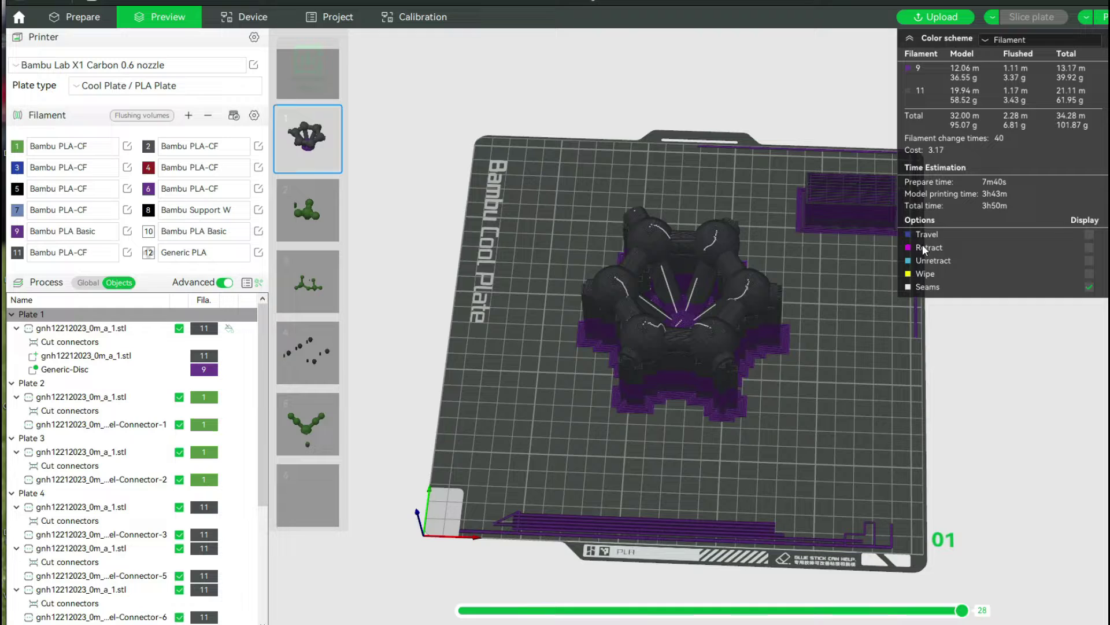
{"action": "left_click", "coordinate": [77, 20]}
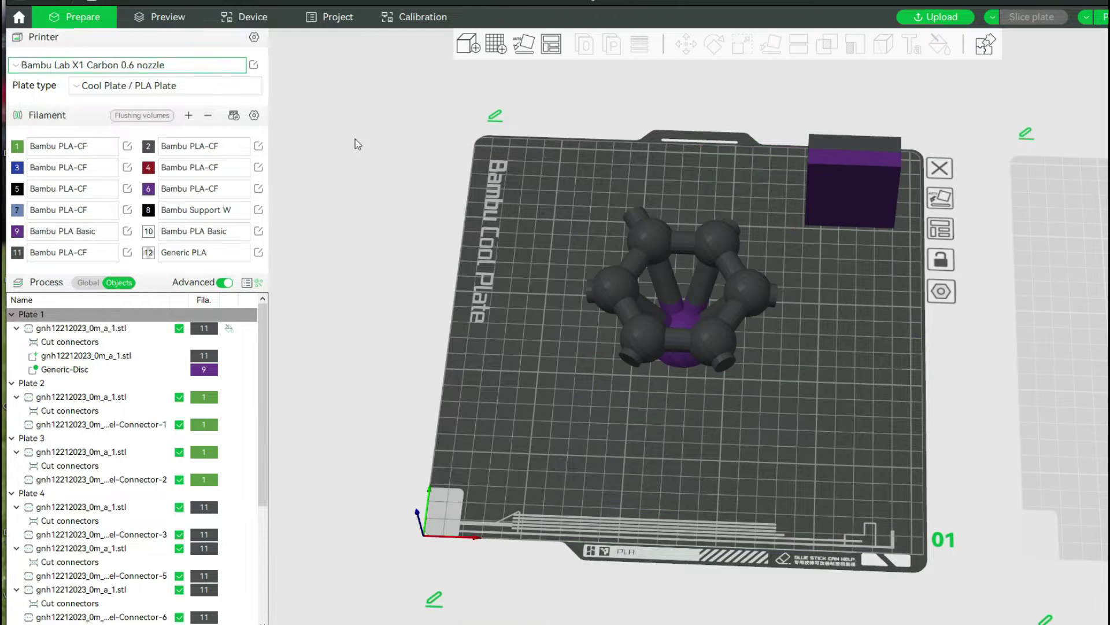
Step: Open colour painting for the plate 1 model and apply filament 9 to the lower struts with the height range tool
{"action": "left_click_drag", "start_coordinate": [775, 348], "coordinate": [819, 410]}
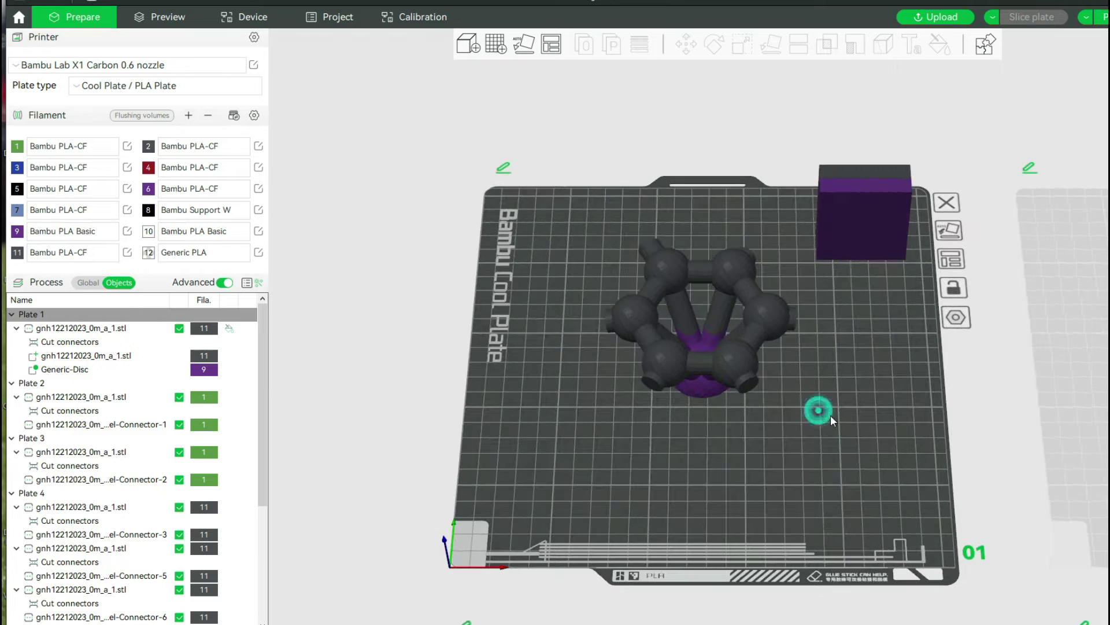
{"action": "left_click", "coordinate": [732, 356]}
{"action": "left_click", "coordinate": [940, 45]}
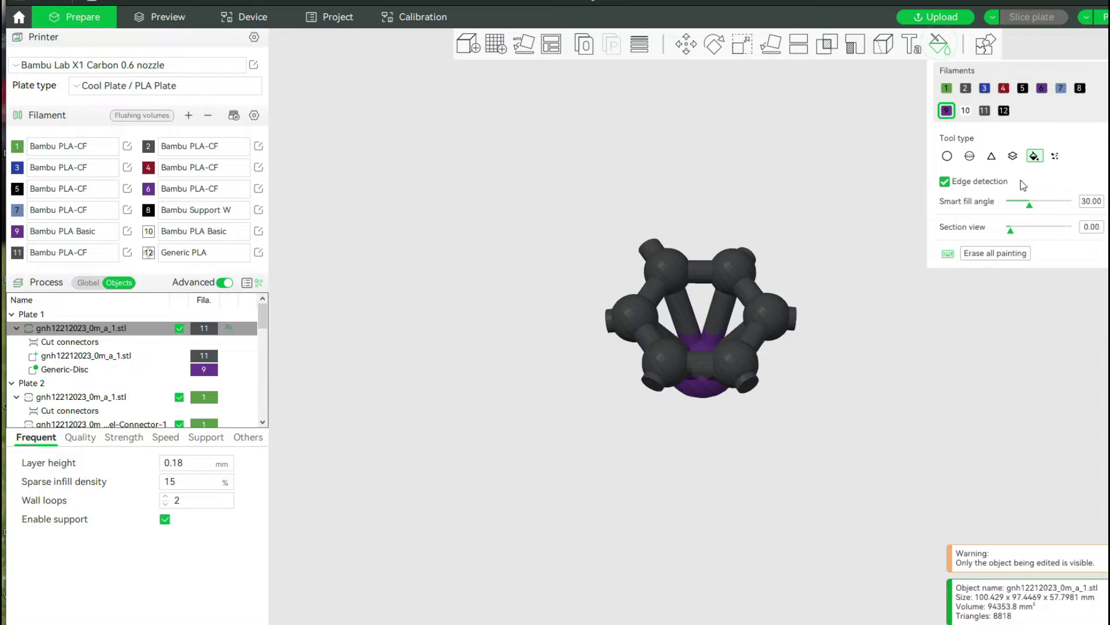
{"action": "left_click", "coordinate": [946, 110]}
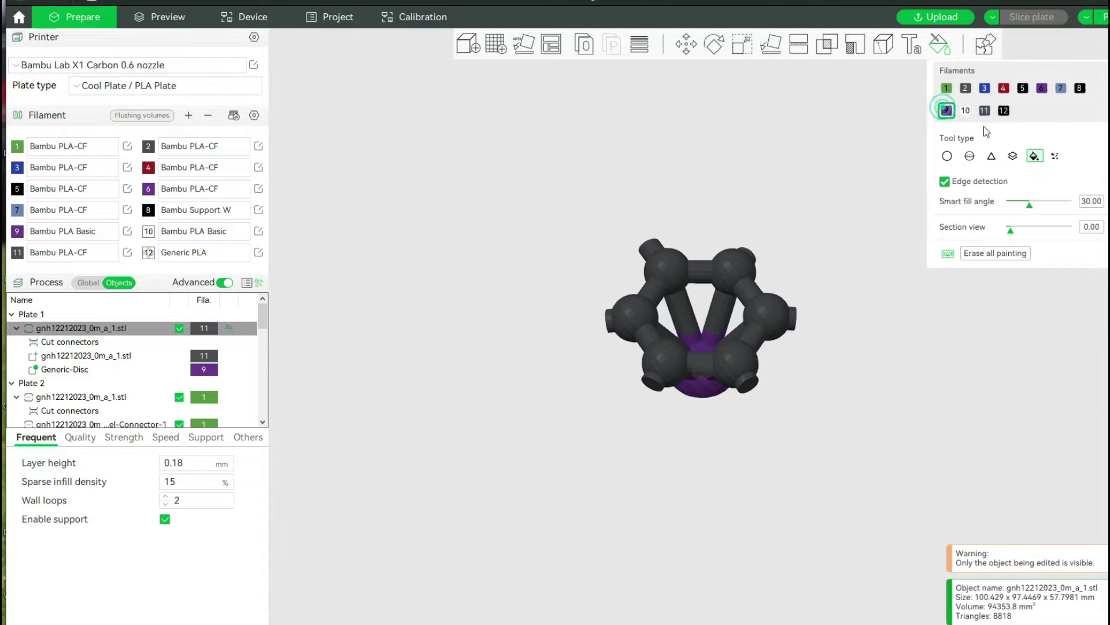
{"action": "left_click", "coordinate": [1013, 156]}
{"action": "mouse_move", "coordinate": [875, 327]}
{"action": "left_mouse_down"}
{"action": "mouse_move", "coordinate": [895, 297]}
{"action": "mouse_move", "coordinate": [804, 369]}
{"action": "mouse_move", "coordinate": [860, 355]}
{"action": "mouse_move", "coordinate": [855, 341]}
{"action": "mouse_move", "coordinate": [846, 373]}
{"action": "mouse_move", "coordinate": [845, 353]}
{"action": "mouse_move", "coordinate": [852, 421]}
{"action": "left_mouse_up"}
{"action": "scroll", "coordinate": [812, 326], "scroll_direction": "up", "scroll_amount": 10}
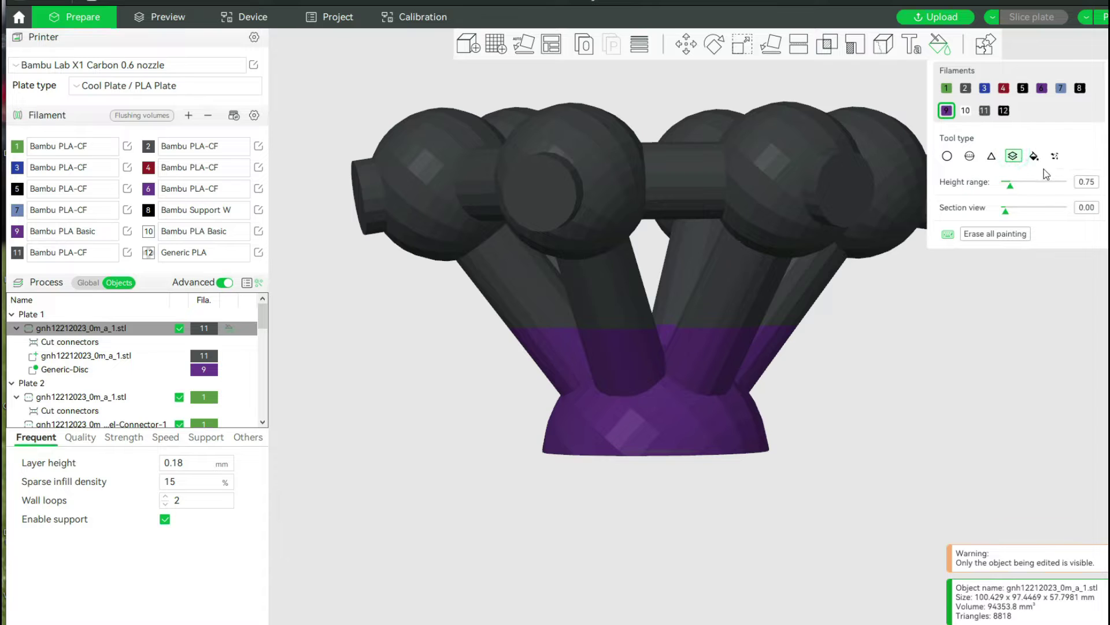
{"action": "left_click", "coordinate": [706, 351]}
{"action": "mouse_move", "coordinate": [820, 463]}
{"action": "left_mouse_down"}
{"action": "mouse_move", "coordinate": [814, 439]}
{"action": "mouse_move", "coordinate": [828, 473]}
{"action": "left_mouse_up"}
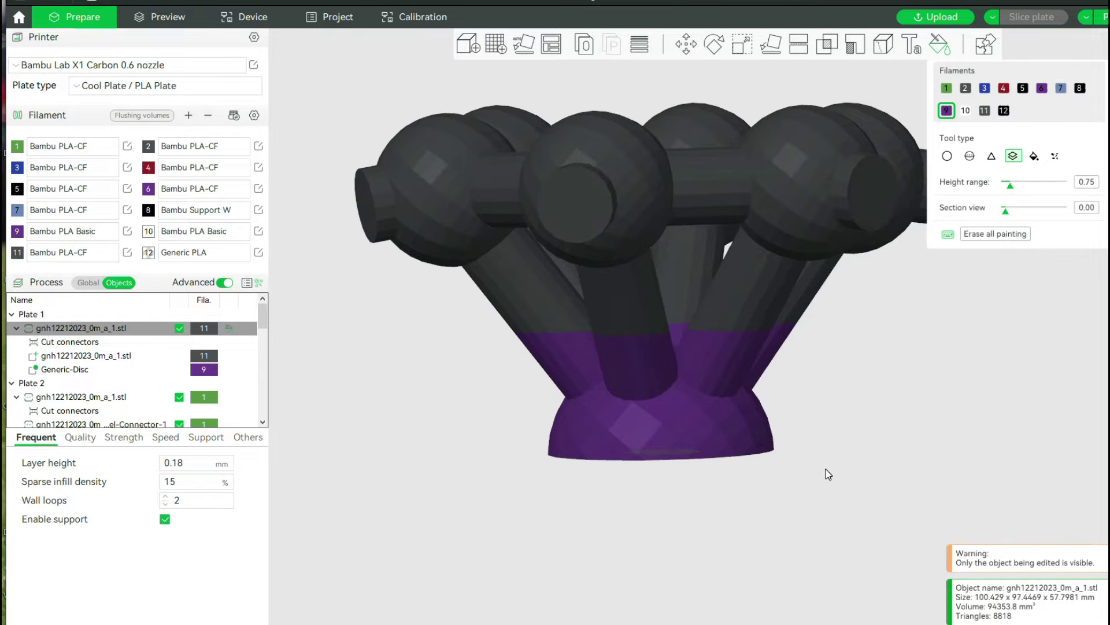
Step: Paint around the disc base with filament 9 using the sphere brush at a pen size of 5.35
{"action": "left_click", "coordinate": [971, 156]}
{"action": "left_click_drag", "start_coordinate": [1028, 187], "coordinate": [1043, 185]}
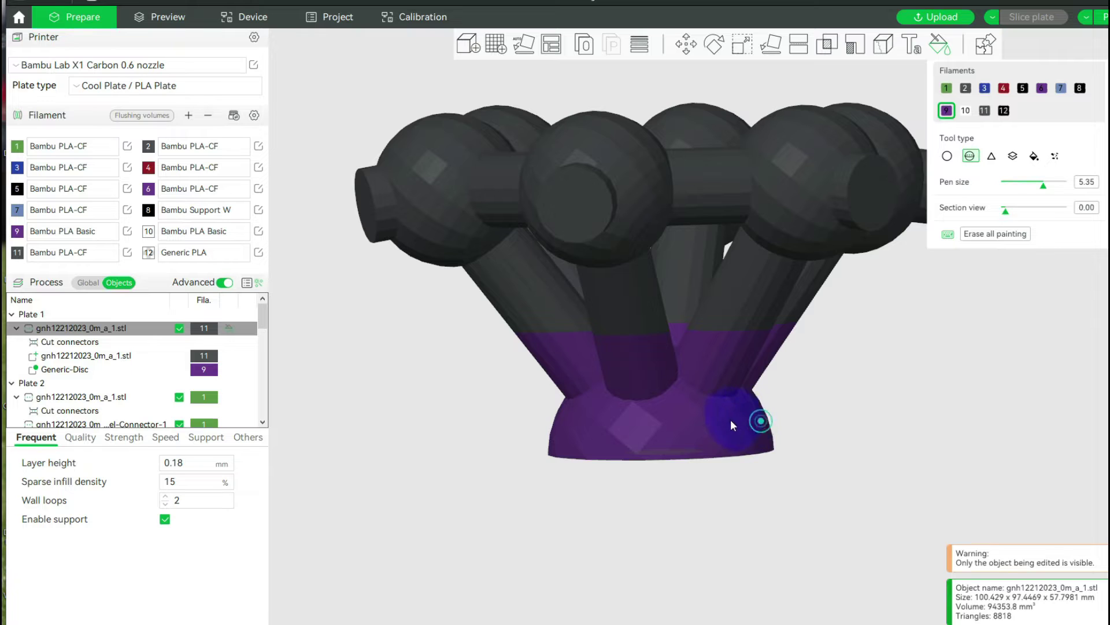
{"action": "left_click_drag", "start_coordinate": [677, 449], "coordinate": [898, 449]}
{"action": "left_click_drag", "start_coordinate": [797, 442], "coordinate": [702, 443]}
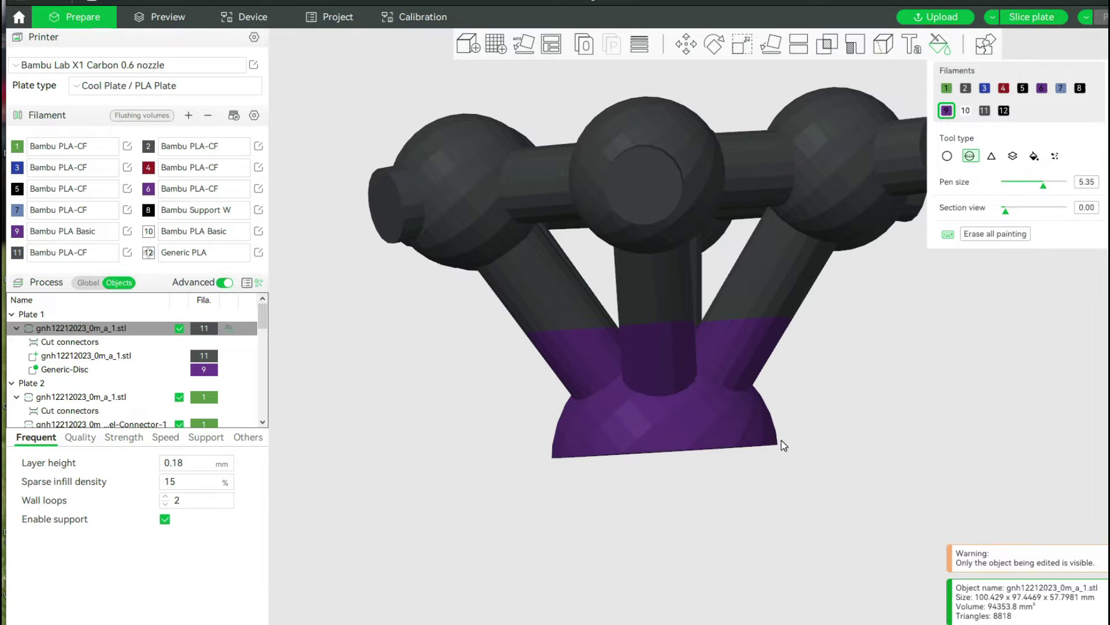
{"action": "mouse_move", "coordinate": [782, 444]}
{"action": "left_mouse_down"}
{"action": "mouse_move", "coordinate": [897, 444]}
{"action": "mouse_move", "coordinate": [701, 455]}
{"action": "left_mouse_up"}
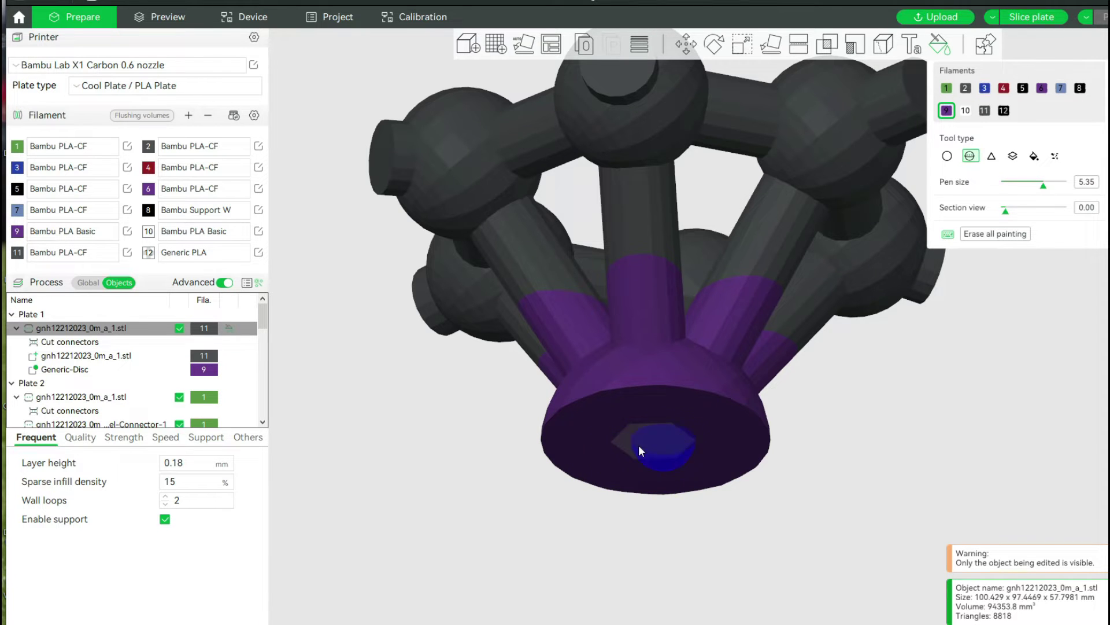
{"action": "left_click_drag", "start_coordinate": [866, 425], "coordinate": [889, 457]}
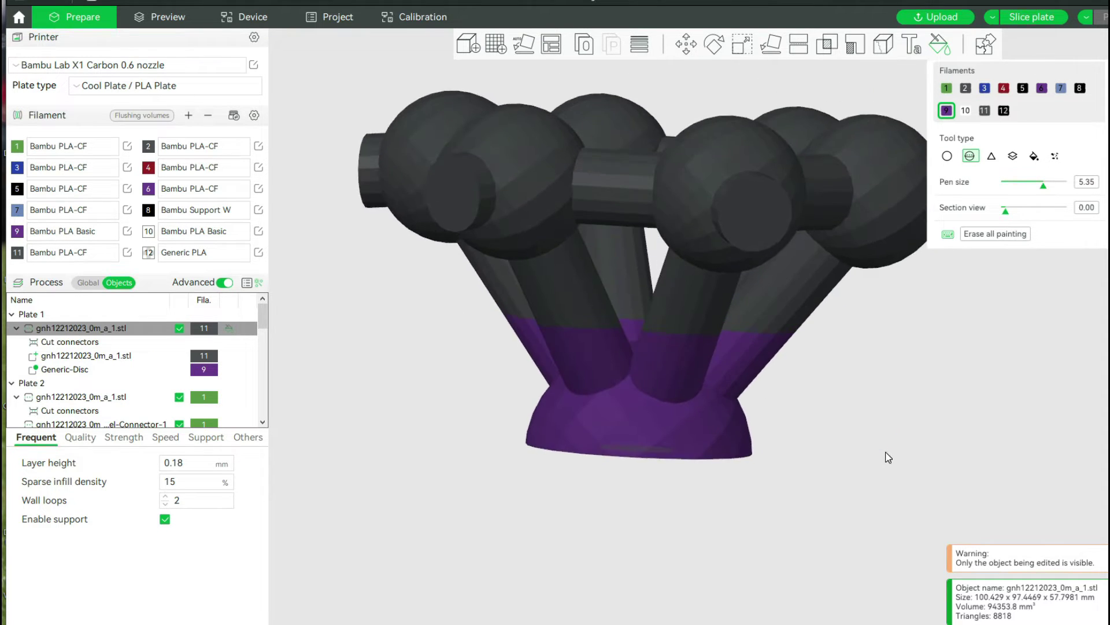
Step: Exit colour painting and slice plate 1 again
{"action": "left_click", "coordinate": [940, 48]}
{"action": "scroll", "coordinate": [876, 368], "scroll_direction": "down", "scroll_amount": 10}
{"action": "mouse_move", "coordinate": [852, 437]}
{"action": "left_mouse_down"}
{"action": "mouse_move", "coordinate": [928, 458]}
{"action": "mouse_move", "coordinate": [897, 471]}
{"action": "mouse_move", "coordinate": [978, 465]}
{"action": "mouse_move", "coordinate": [961, 487]}
{"action": "left_mouse_up"}
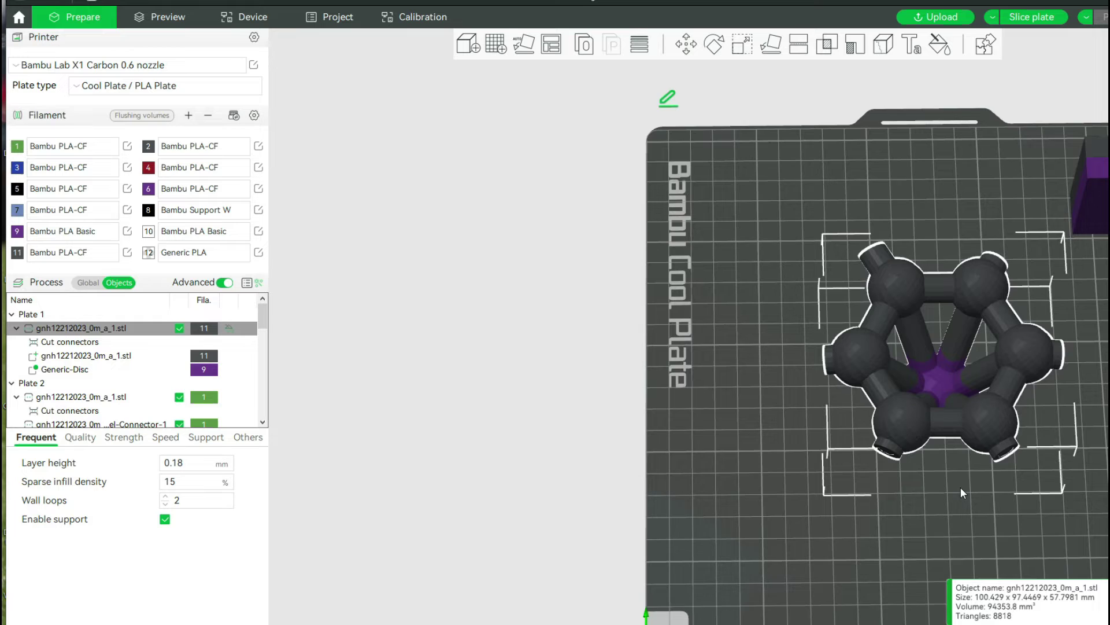
{"action": "right_click_drag", "start_coordinate": [880, 505], "coordinate": [812, 491]}
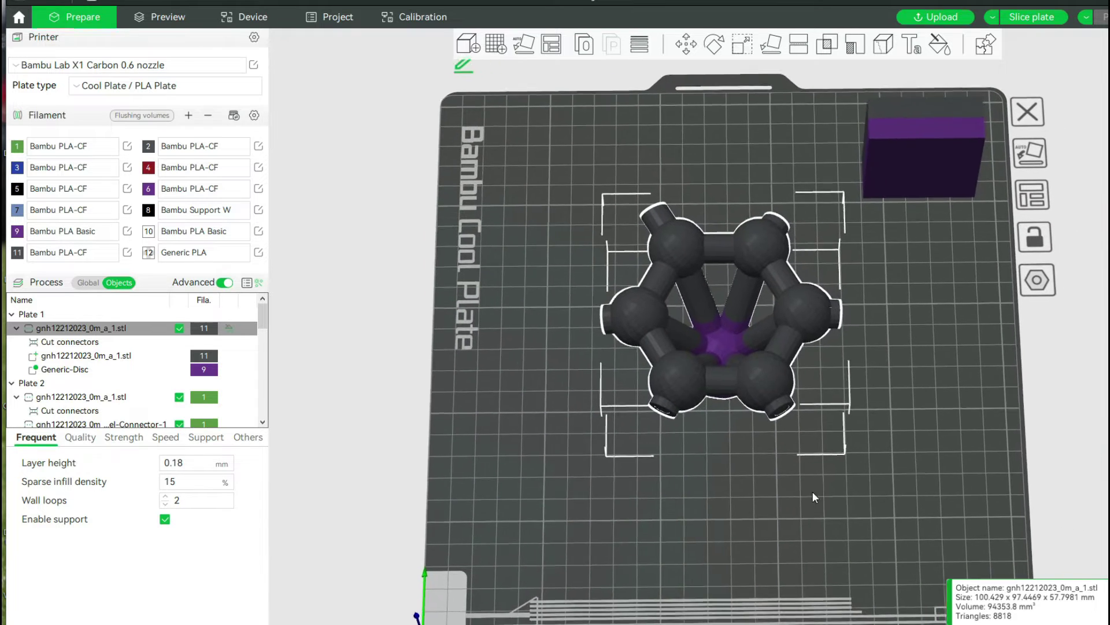
{"action": "left_click_drag", "start_coordinate": [812, 491], "coordinate": [838, 483]}
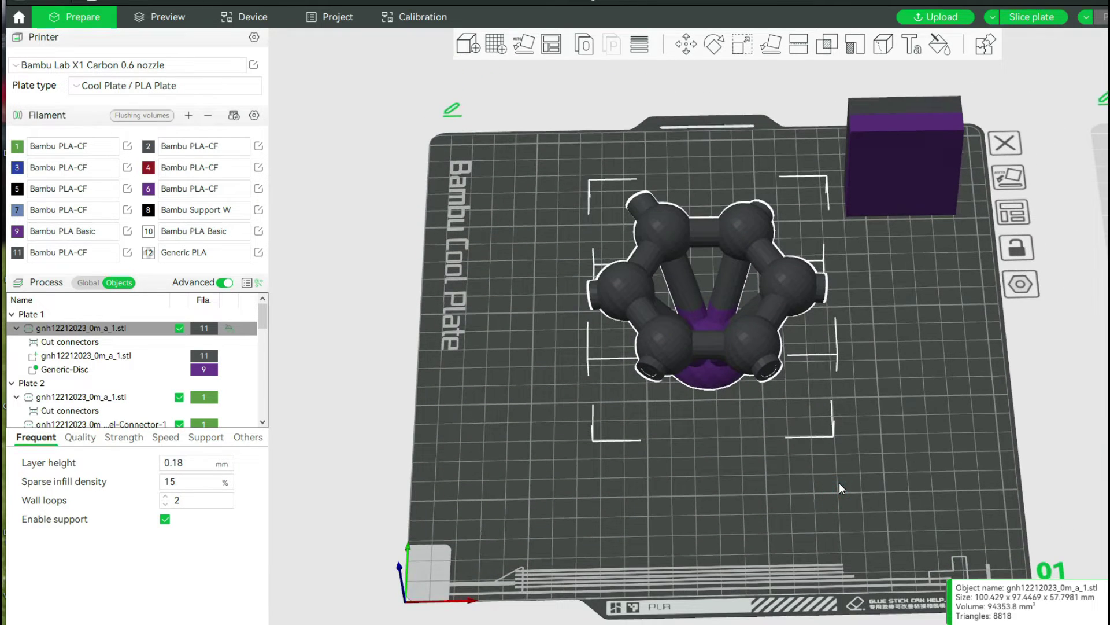
{"action": "left_click", "coordinate": [1022, 18]}
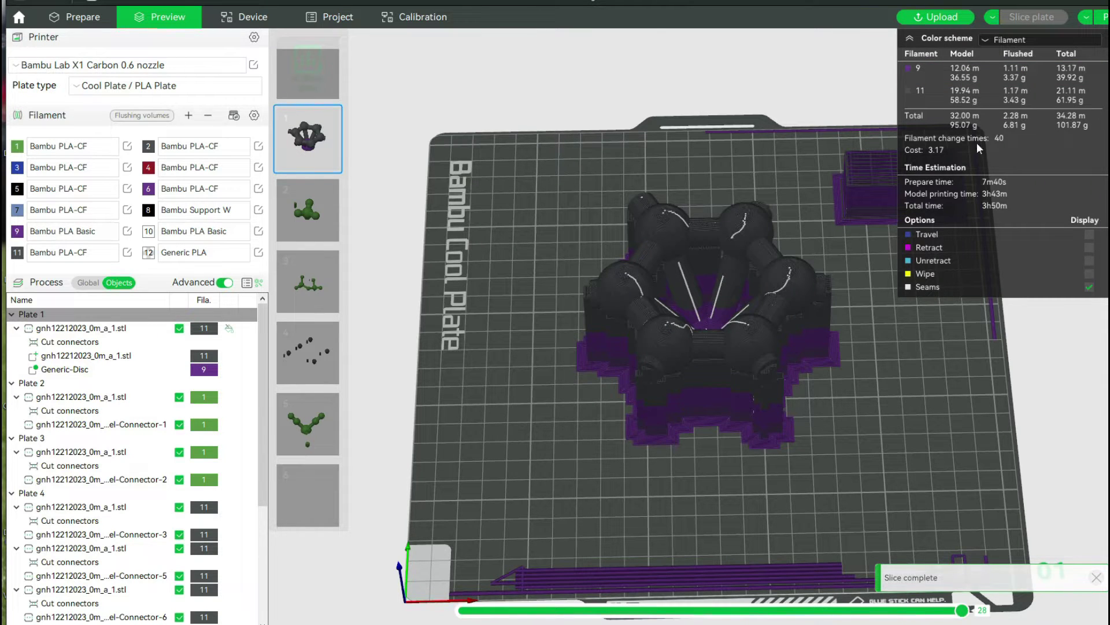
{"action": "left_click", "coordinate": [992, 121]}
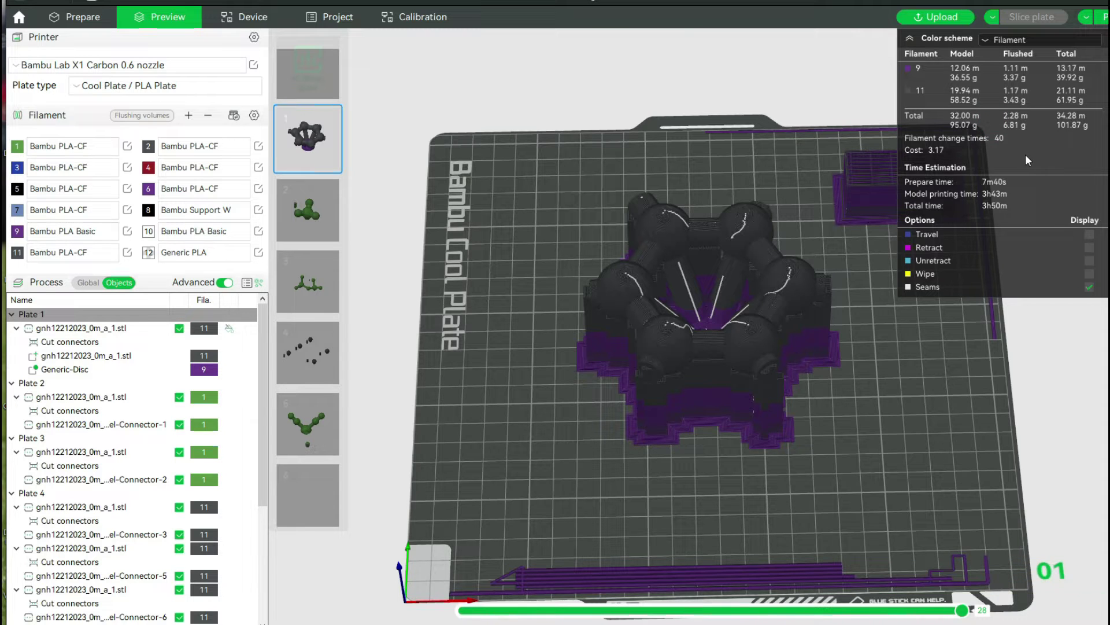
Step: Examine the disc base's lower layers in the new preview, checking the filament colours inside from the first layer upward
{"action": "left_click_drag", "start_coordinate": [1107, 231], "coordinate": [1099, 478]}
{"action": "scroll", "coordinate": [741, 392], "scroll_direction": "up", "scroll_amount": 6}
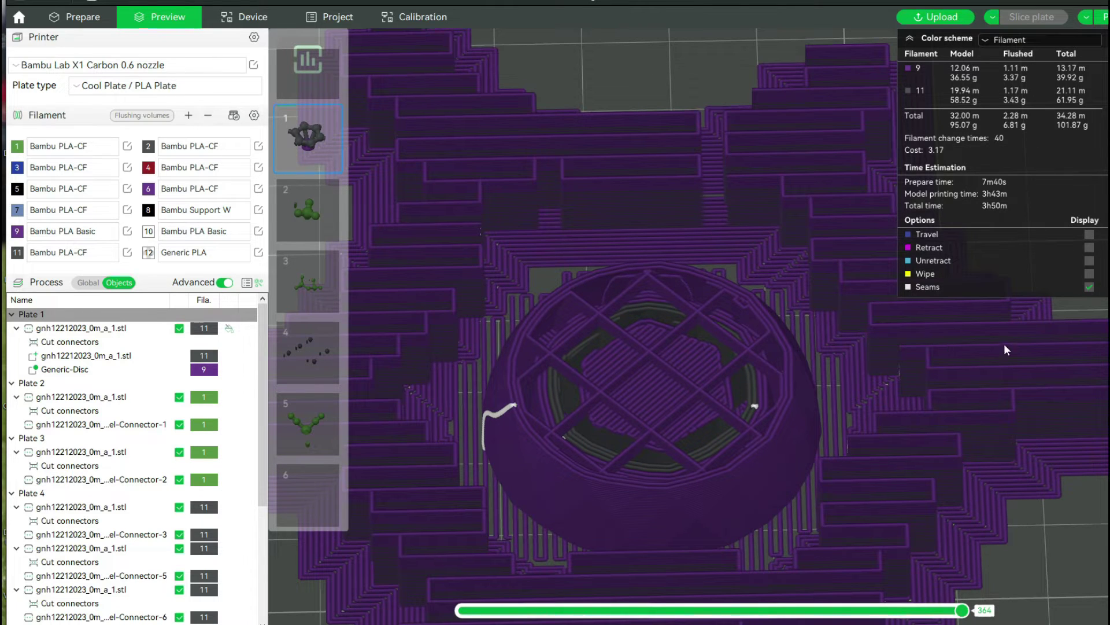
{"action": "key", "text": "Down"}
{"action": "key", "text": "Down"}
{"action": "key", "text": "Down"}
{"action": "key", "text": "Down"}
{"action": "key", "text": "Down"}
{"action": "key", "text": "Down"}
{"action": "key", "text": "Down"}
{"action": "key", "text": "Down"}
{"action": "key", "text": "Down"}
{"action": "key", "text": "Down"}
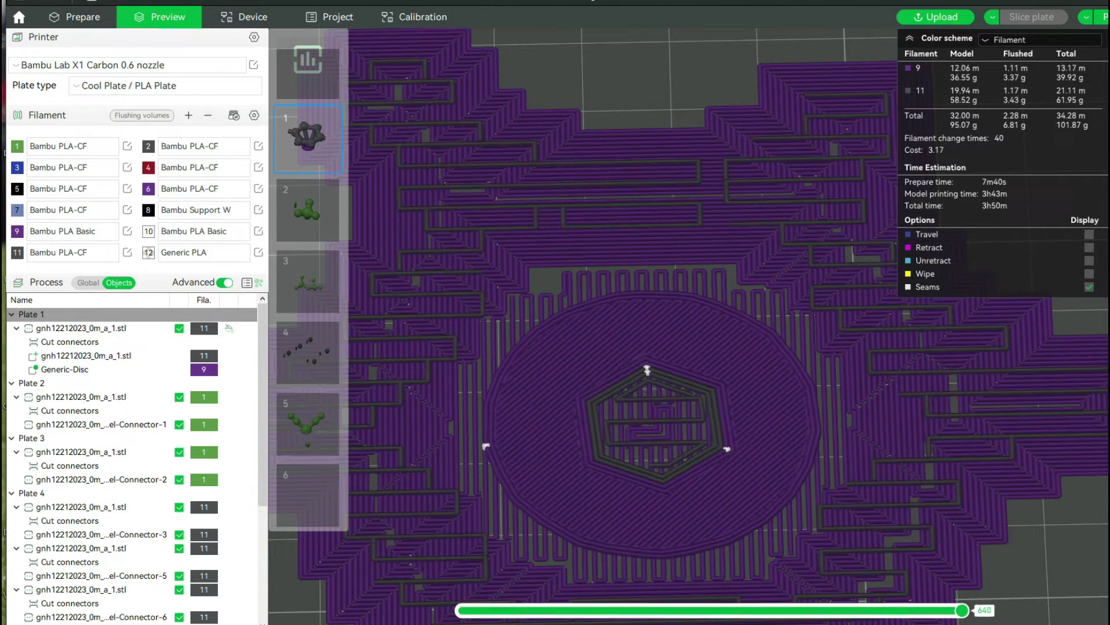
{"action": "key", "text": "Up"}
{"action": "key", "text": "Up"}
{"action": "key", "text": "Up"}
{"action": "key", "text": "Up"}
{"action": "key", "text": "Up"}
{"action": "key", "text": "Up"}
{"action": "key", "text": "Up"}
{"action": "key", "text": "Up"}
{"action": "key", "text": "Up"}
{"action": "key", "text": "Up"}
{"action": "key", "text": "Up"}
{"action": "key", "text": "Up"}
{"action": "key", "text": "Up"}
{"action": "key", "text": "Up"}
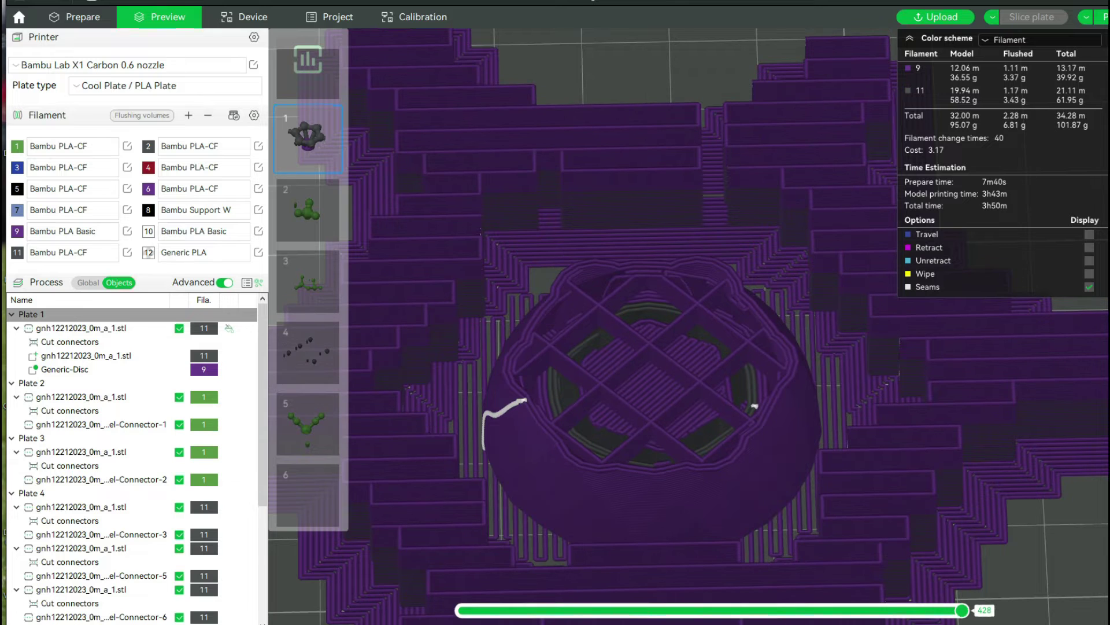
Step: Review the whole plate's layers from the bottom up to the complete model, and go back to the model preparation view
{"action": "scroll", "coordinate": [1001, 458], "scroll_direction": "down", "scroll_amount": 5}
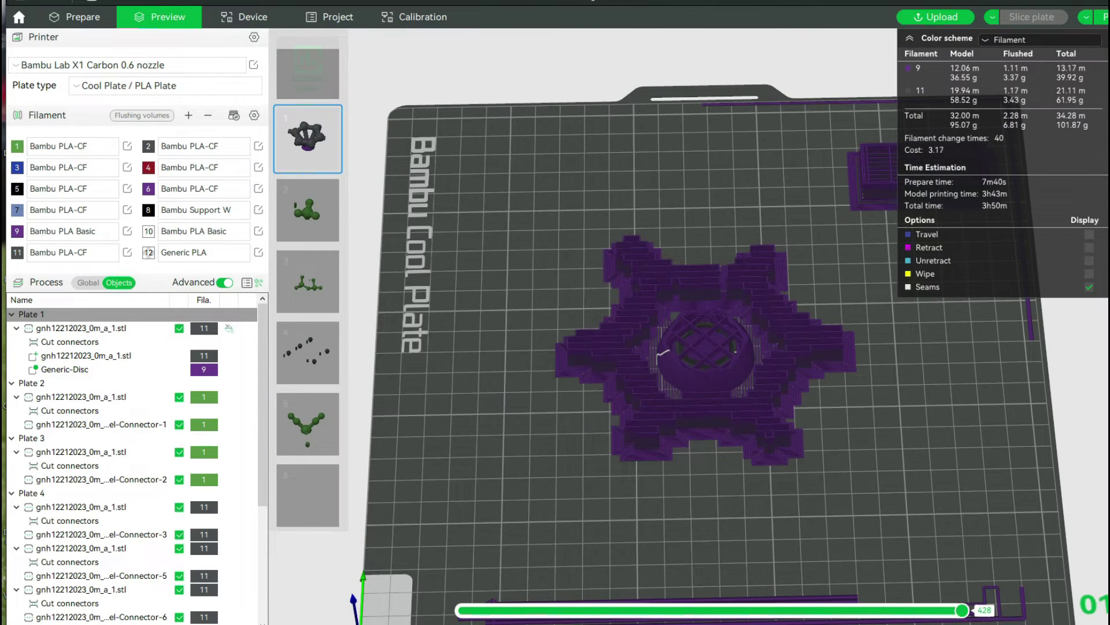
{"action": "key", "text": "Down"}
{"action": "key", "text": "Down"}
{"action": "key", "text": "Down"}
{"action": "key", "text": "Down"}
{"action": "key", "text": "Down"}
{"action": "key", "text": "Down"}
{"action": "key", "text": "Down"}
{"action": "key", "text": "Down"}
{"action": "key", "text": "Up"}
{"action": "key", "text": "Up"}
{"action": "key", "text": "Up"}
{"action": "key", "text": "Up"}
{"action": "key", "text": "Up"}
{"action": "key", "text": "Up"}
{"action": "key", "text": "Up"}
{"action": "key", "text": "Up"}
{"action": "key", "text": "Up"}
{"action": "key", "text": "Up"}
{"action": "key", "text": "Up"}
{"action": "key", "text": "Up"}
{"action": "key", "text": "Up"}
{"action": "key", "text": "Up"}
{"action": "key", "text": "Up"}
{"action": "key", "text": "Up"}
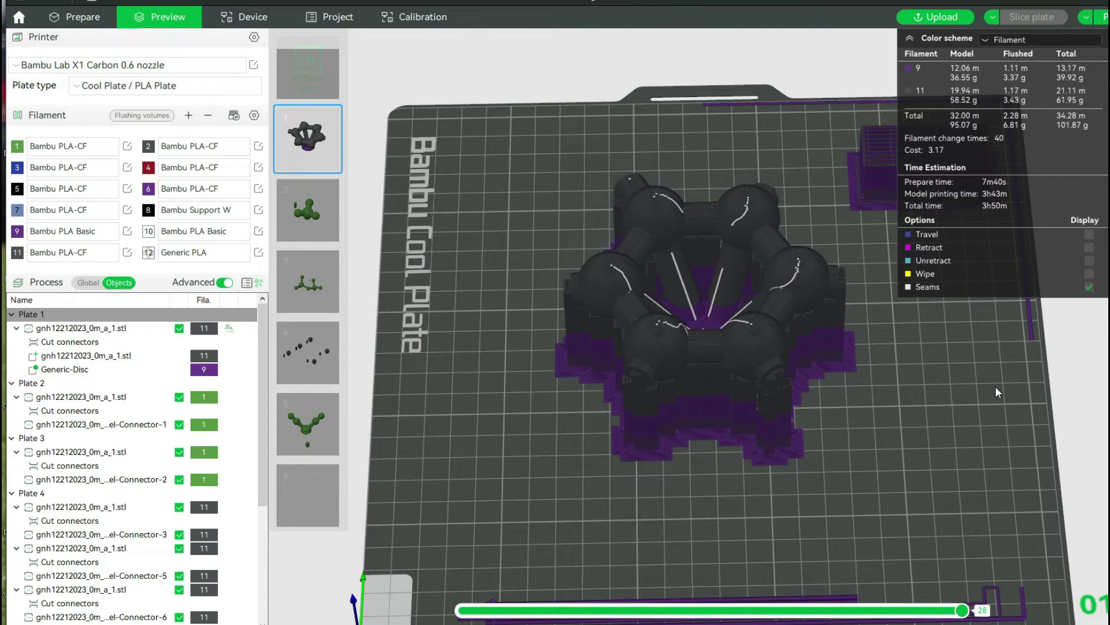
{"action": "left_click_drag", "start_coordinate": [971, 392], "coordinate": [949, 412]}
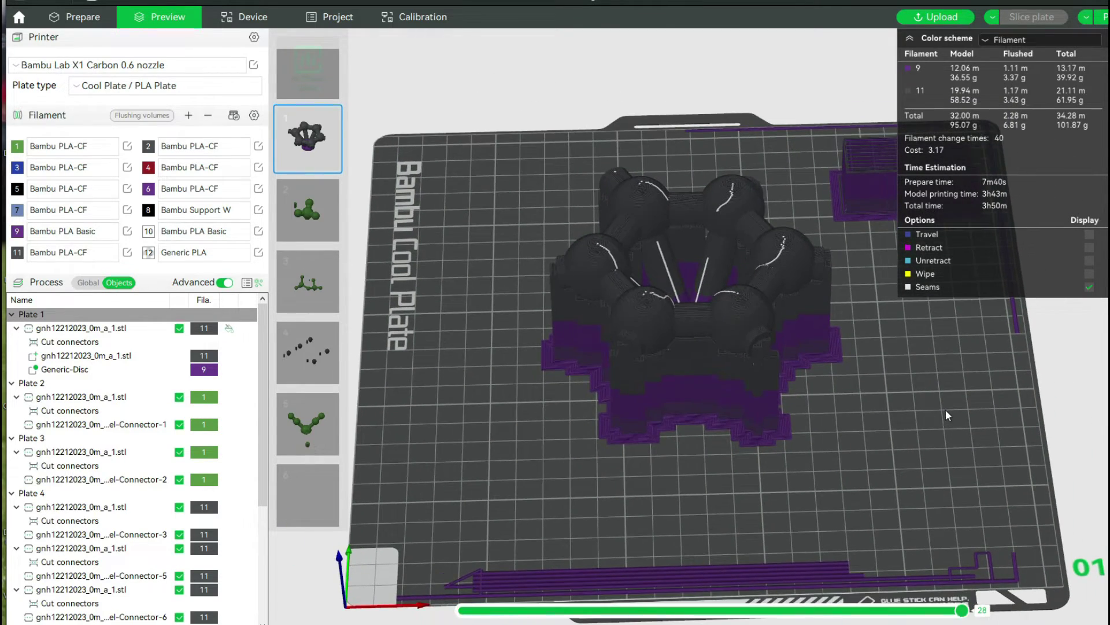
{"action": "left_click", "coordinate": [94, 25]}
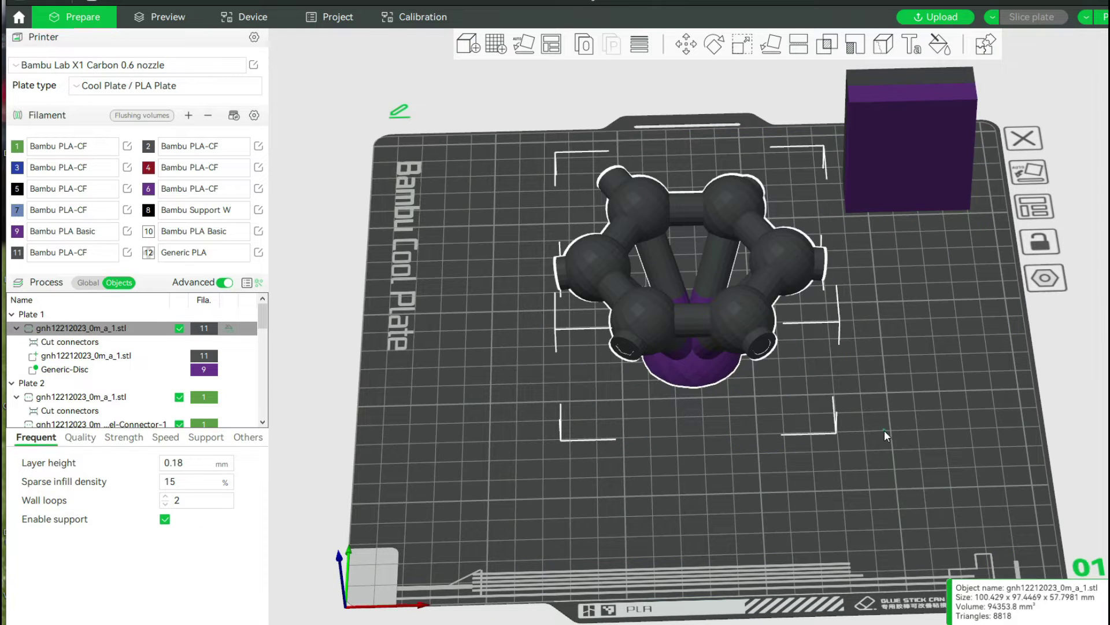
Step: Add a disc modifier to the molecule model on plate 1 and place it in front of the base
{"action": "left_click_drag", "start_coordinate": [886, 435], "coordinate": [890, 436]}
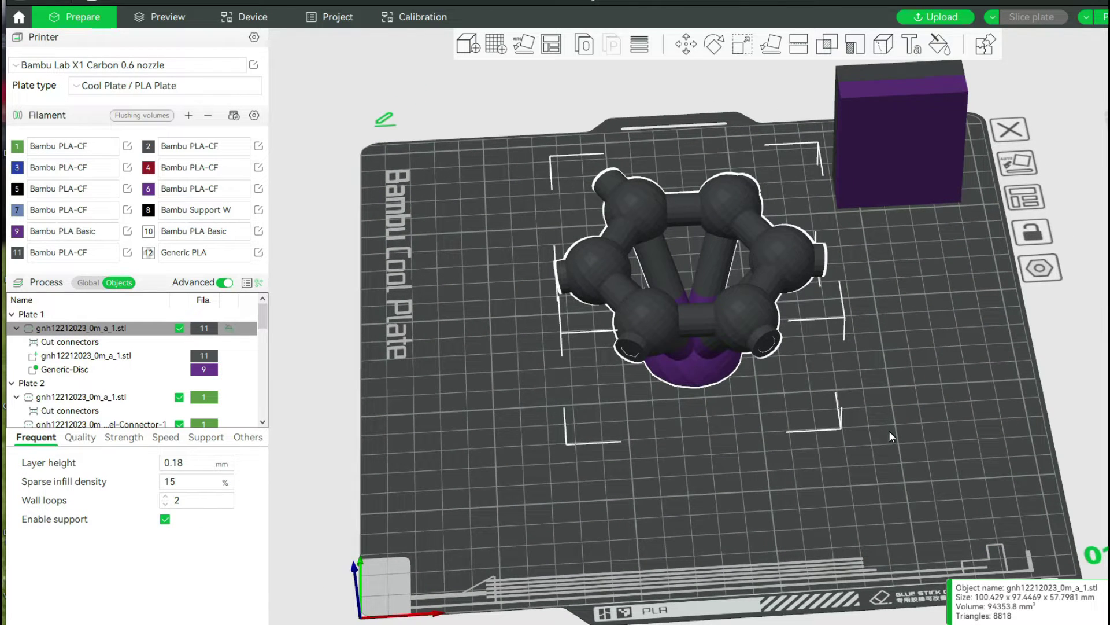
{"action": "right_click", "coordinate": [741, 314]}
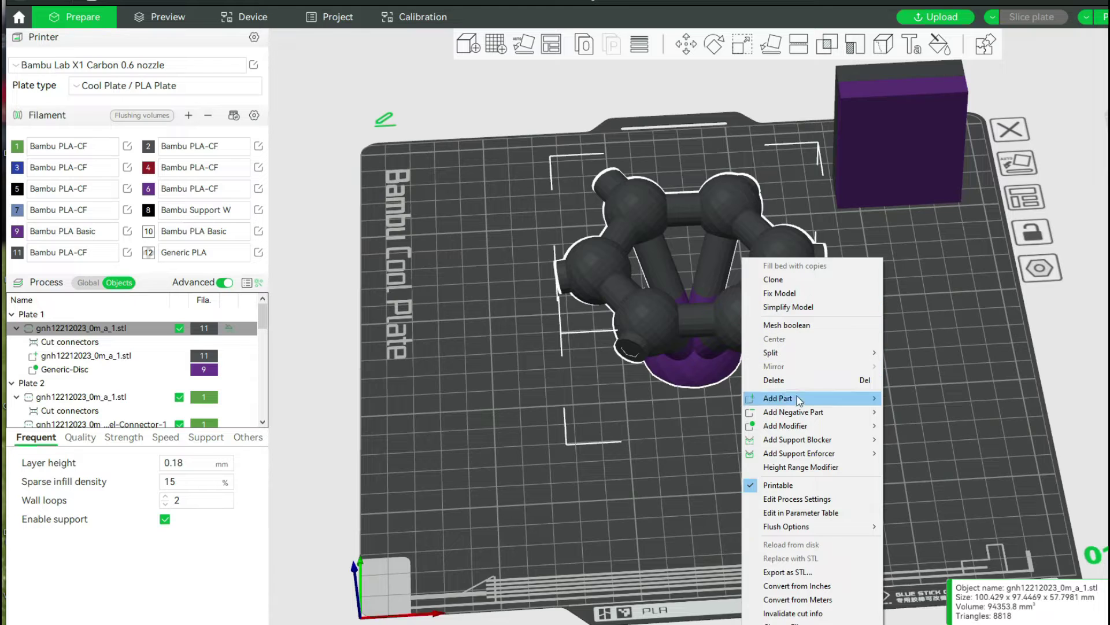
{"action": "mouse_move", "coordinate": [790, 431]}
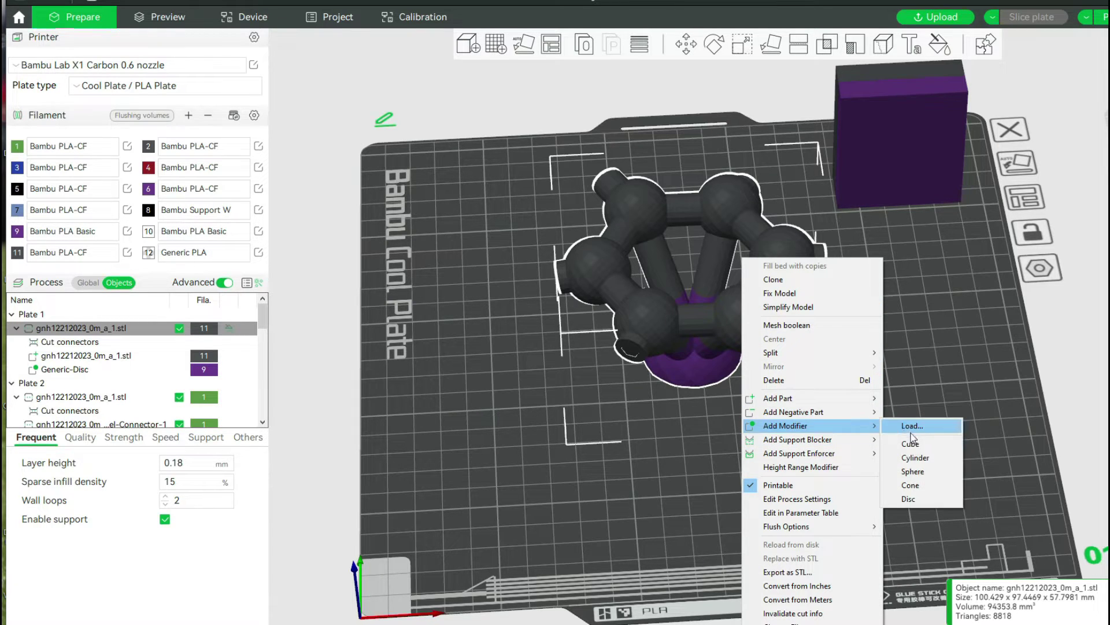
{"action": "left_click", "coordinate": [916, 500]}
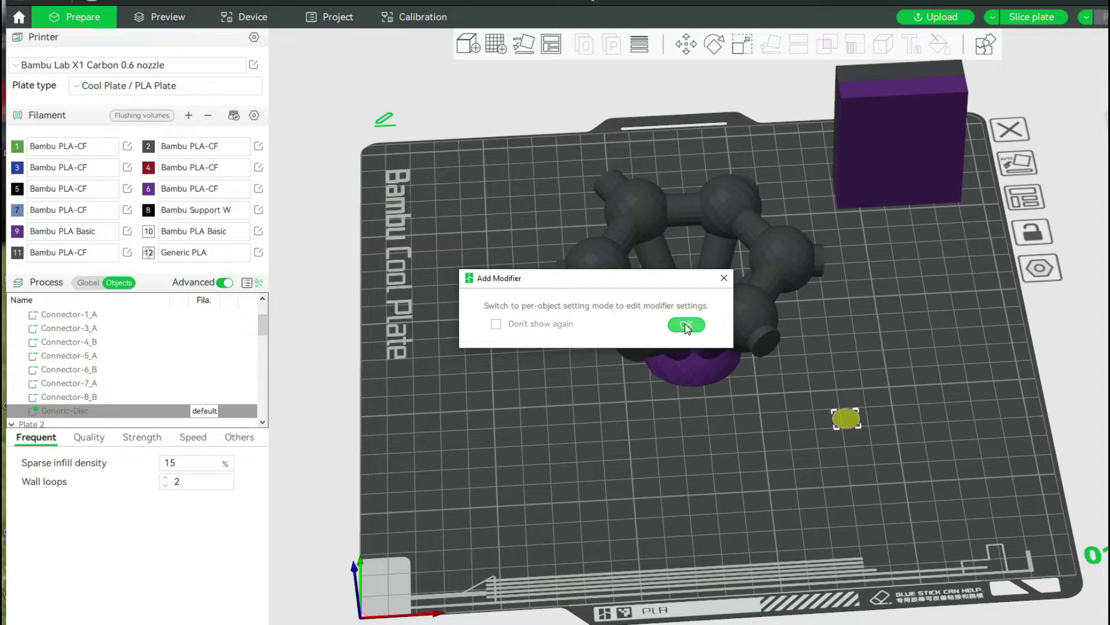
{"action": "left_click", "coordinate": [687, 323]}
{"action": "left_click_drag", "start_coordinate": [841, 418], "coordinate": [698, 427]}
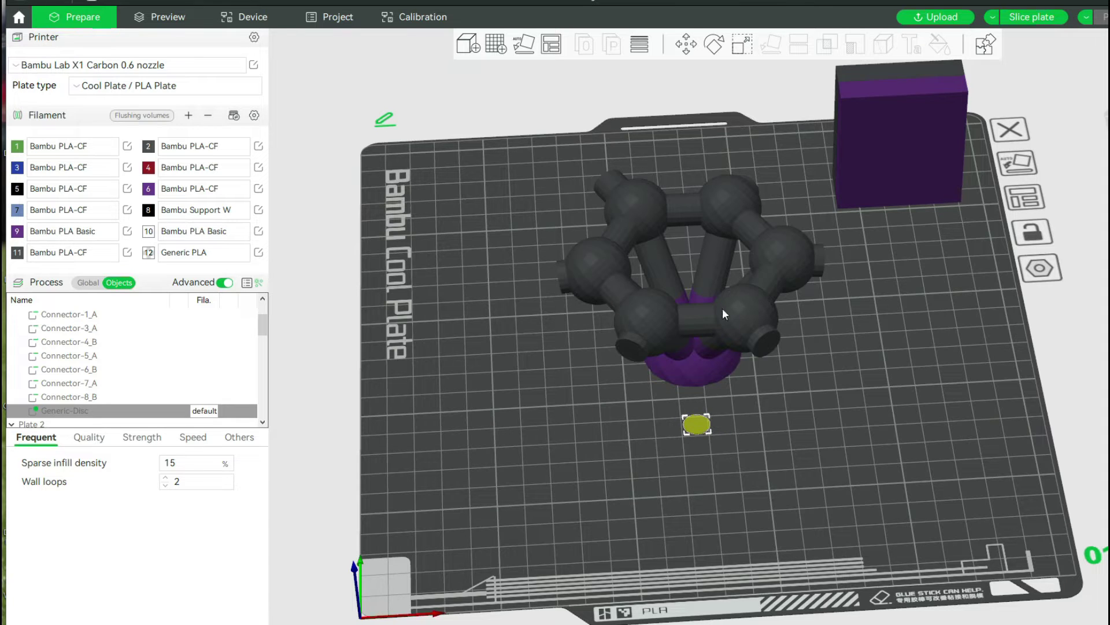
Step: Resize the disc modifier to 45 mm in X, 45 mm in Y and 20 mm in Z
{"action": "left_click", "coordinate": [740, 46]}
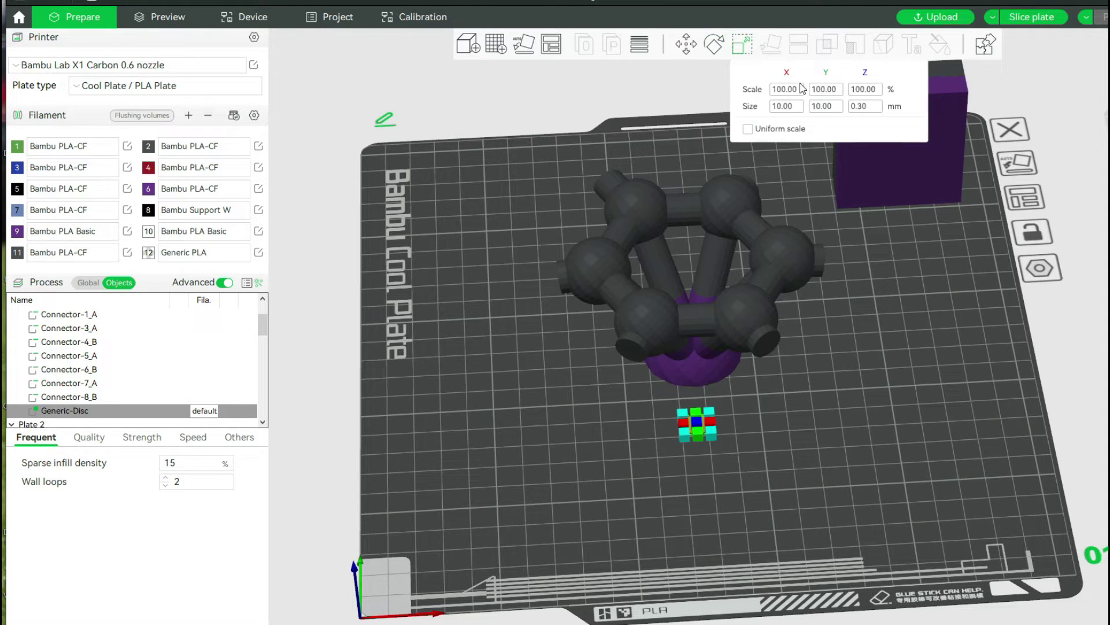
{"action": "double_click", "coordinate": [866, 105]}
{"action": "type", "text": "20"}
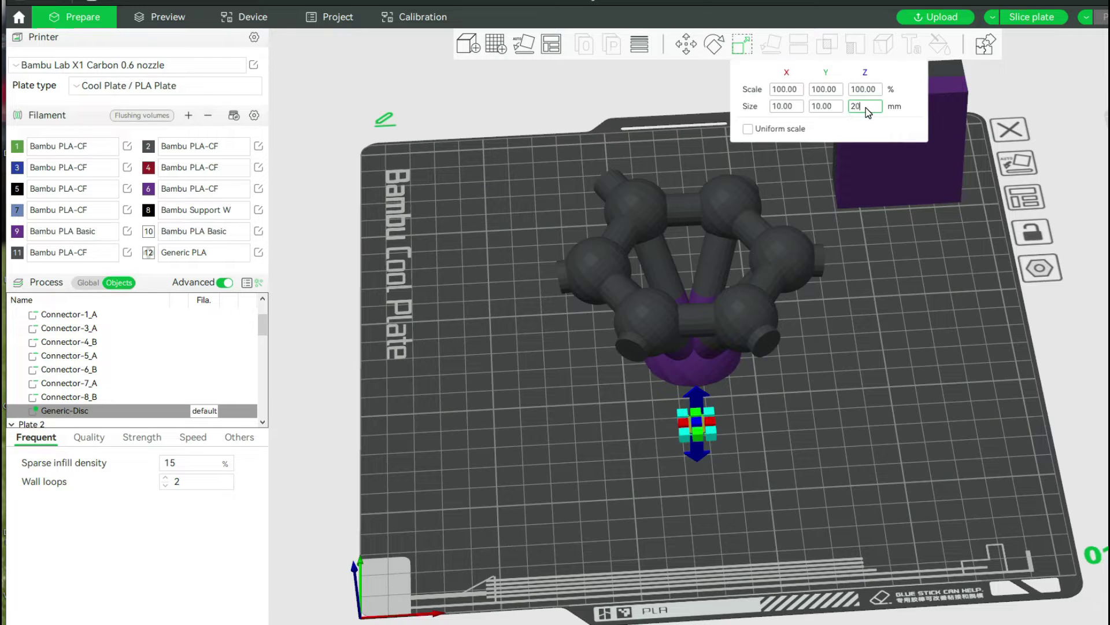
{"action": "left_click", "coordinate": [789, 108]}
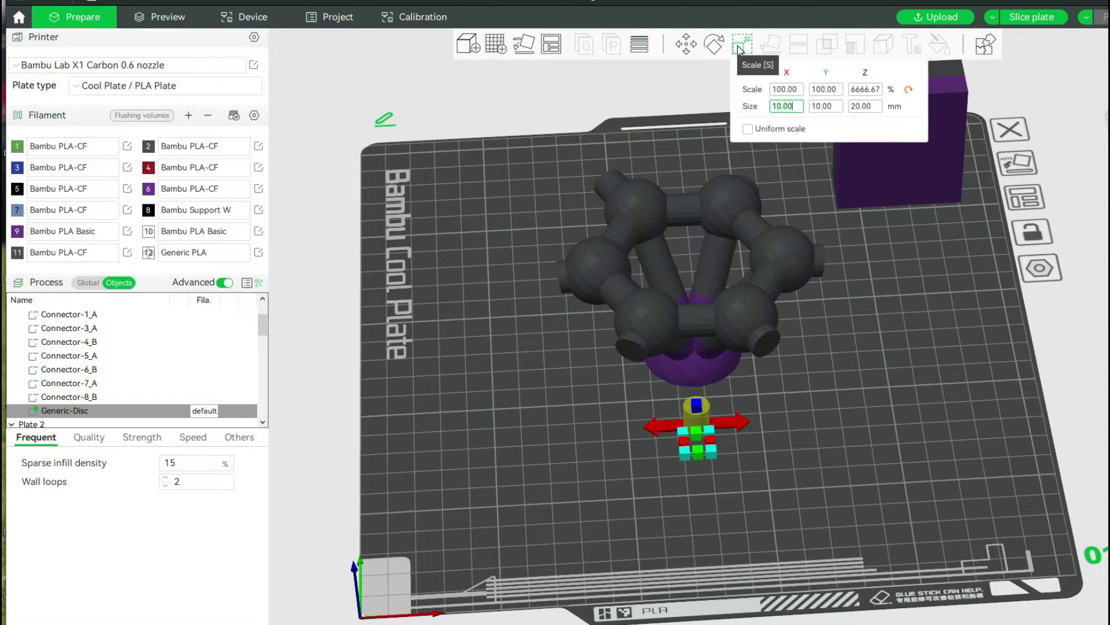
{"action": "left_click", "coordinate": [818, 108]}
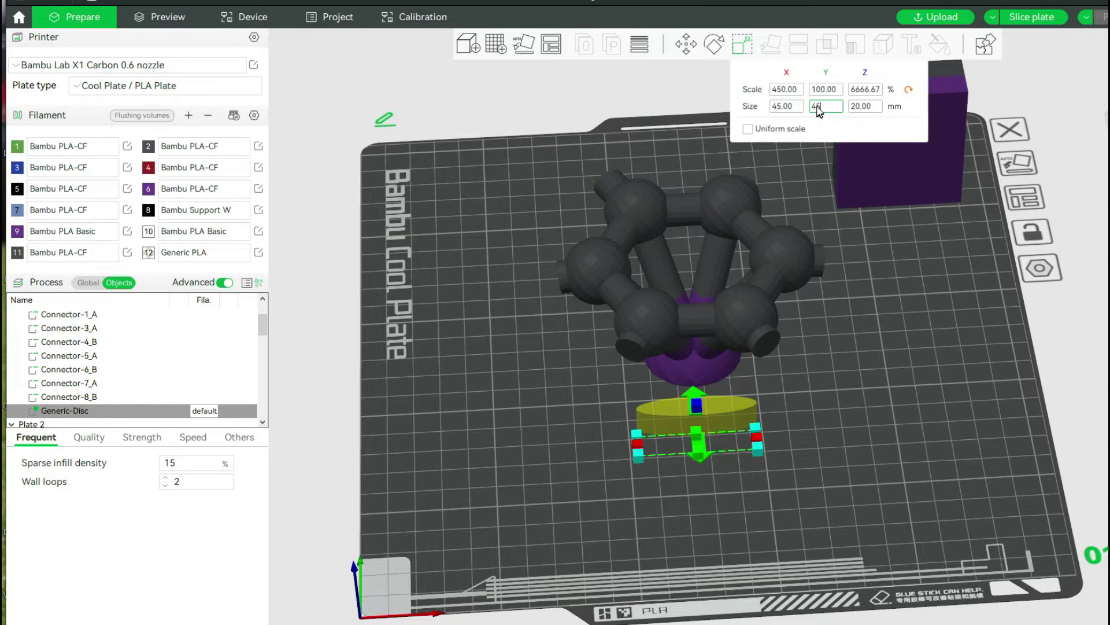
{"action": "left_click", "coordinate": [855, 108]}
Step: Move the disc modifier by hand over the molecule's base, to about X 13.21 and Y 0.56 mm
{"action": "left_click_drag", "start_coordinate": [832, 420], "coordinate": [833, 408]}
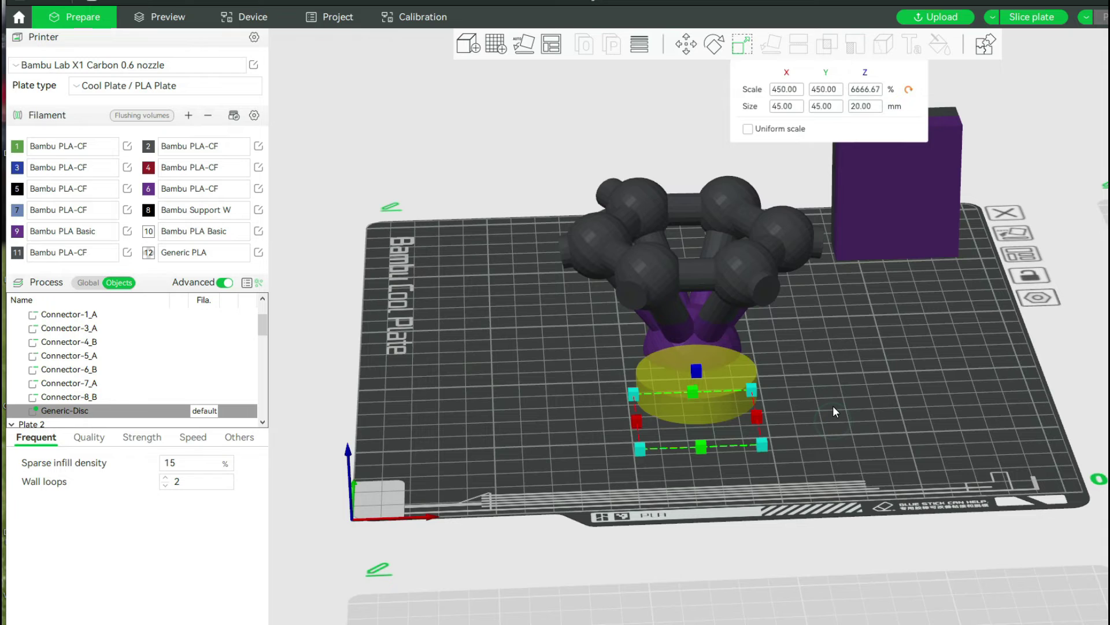
{"action": "left_click", "coordinate": [686, 45]}
{"action": "left_click_drag", "start_coordinate": [701, 352], "coordinate": [703, 322]}
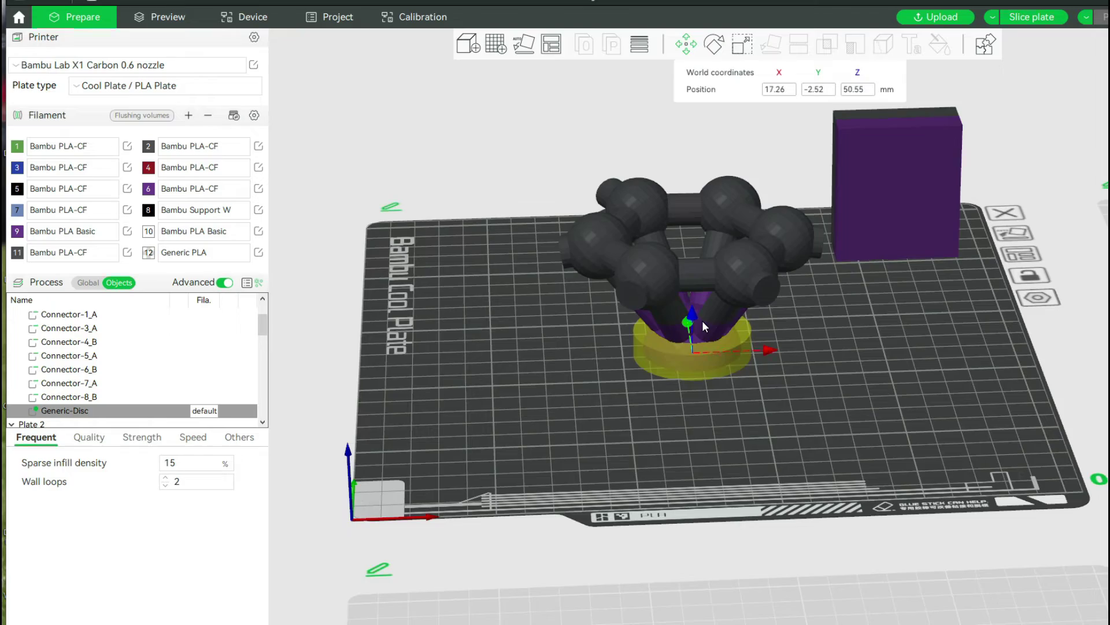
{"action": "left_click_drag", "start_coordinate": [799, 389], "coordinate": [827, 399]}
{"action": "scroll", "coordinate": [827, 399], "scroll_direction": "up", "scroll_amount": 7}
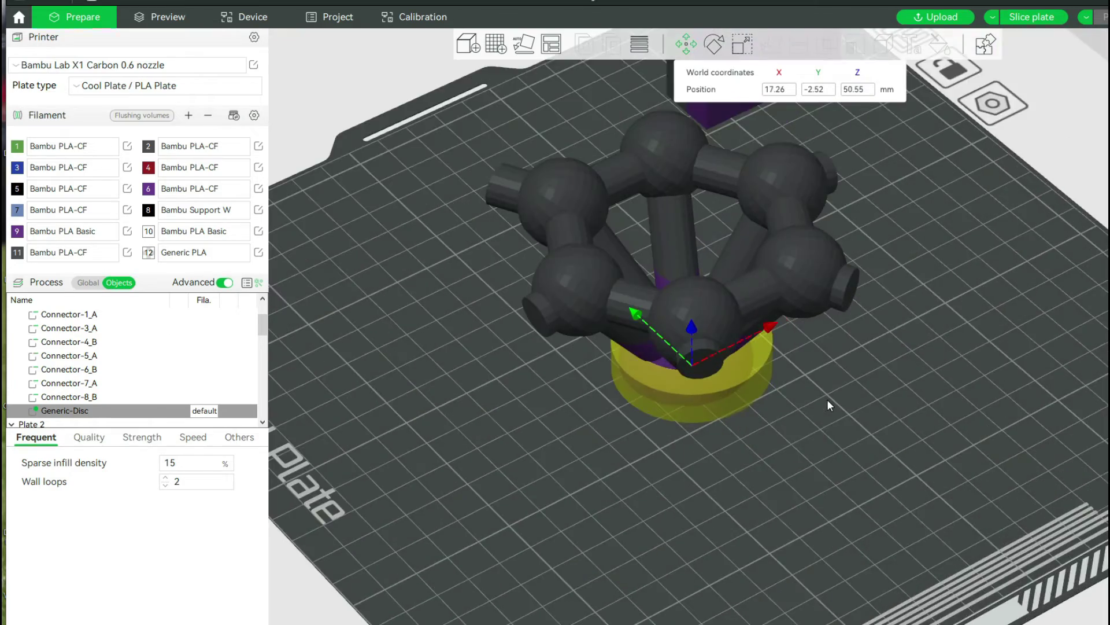
{"action": "left_click_drag", "start_coordinate": [890, 501], "coordinate": [820, 446]}
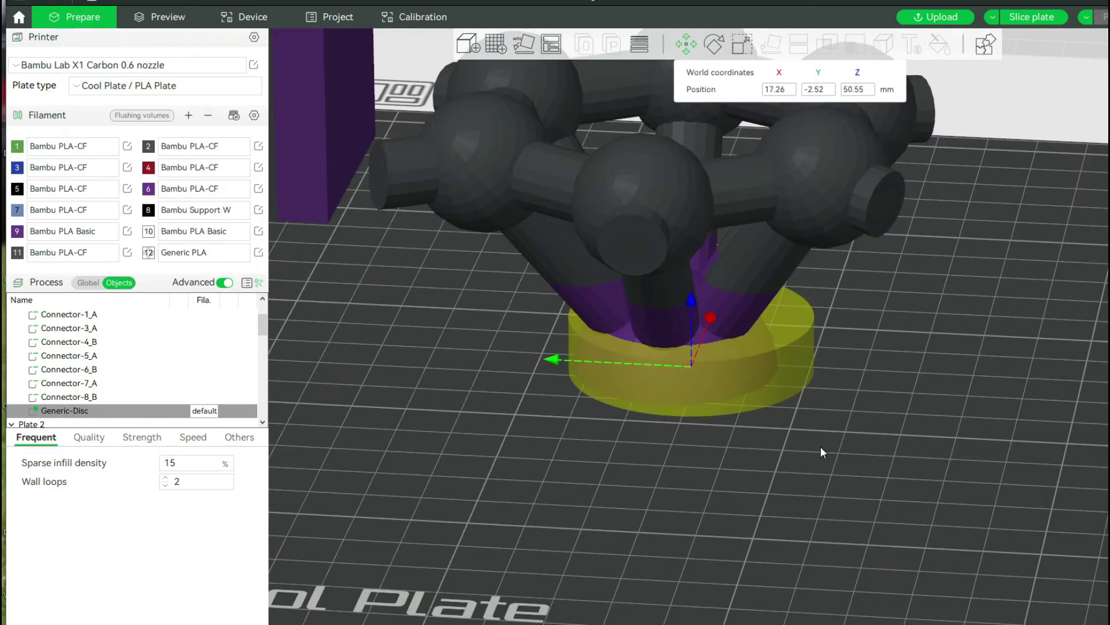
{"action": "left_click_drag", "start_coordinate": [734, 381], "coordinate": [715, 388]}
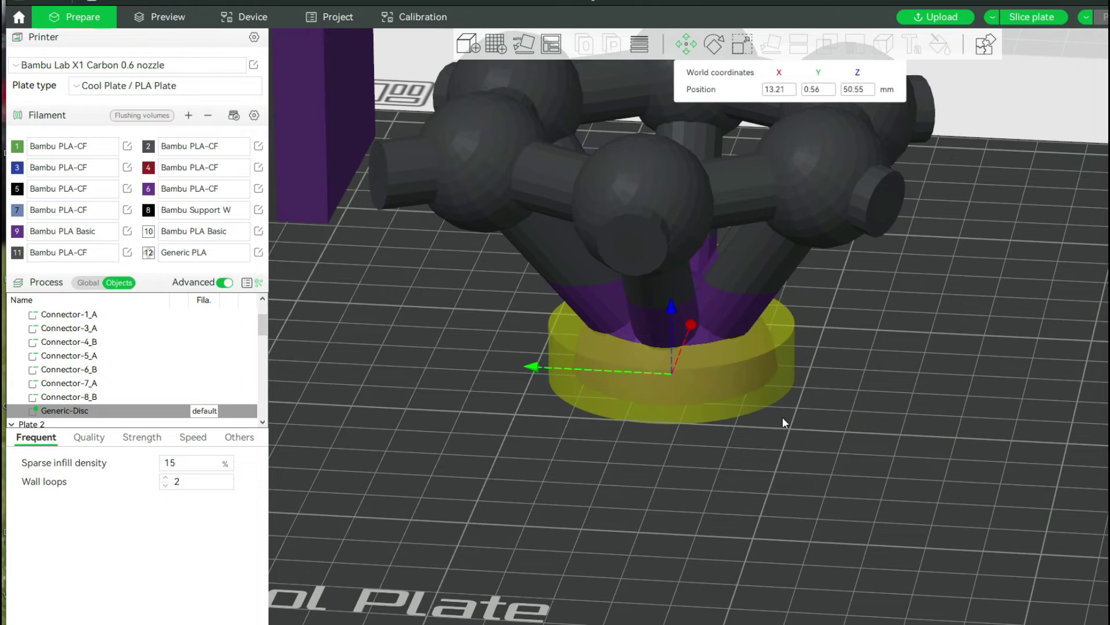
Step: Center the disc modifier so that it lines up with the molecule's base
{"action": "left_click_drag", "start_coordinate": [852, 427], "coordinate": [898, 480]}
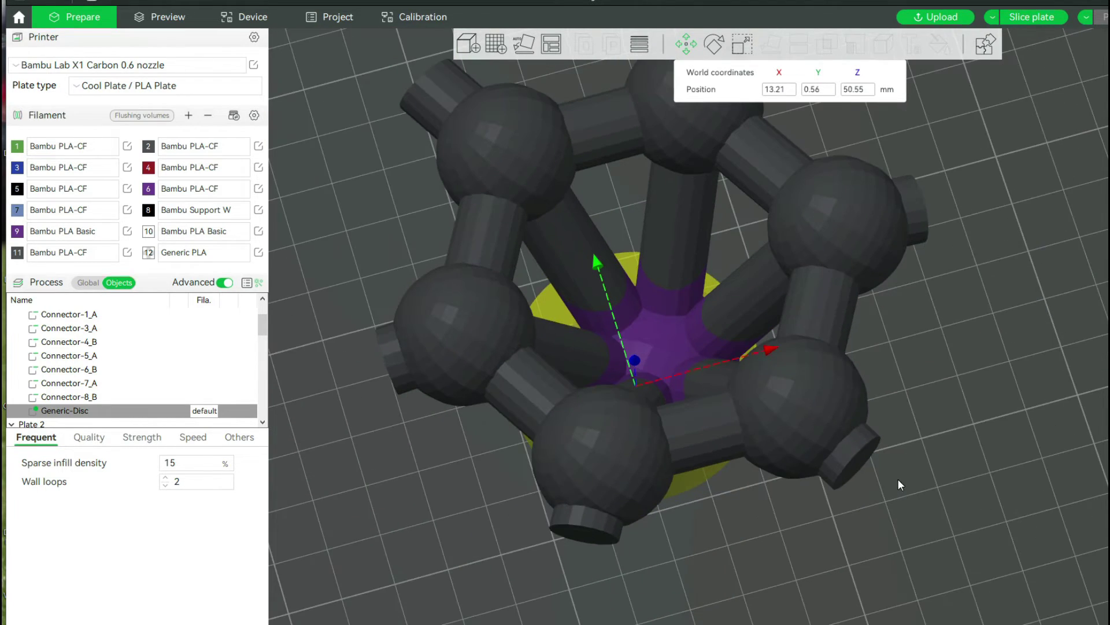
{"action": "scroll", "coordinate": [808, 514], "scroll_direction": "down", "scroll_amount": 5}
{"action": "left_click", "coordinate": [803, 510]}
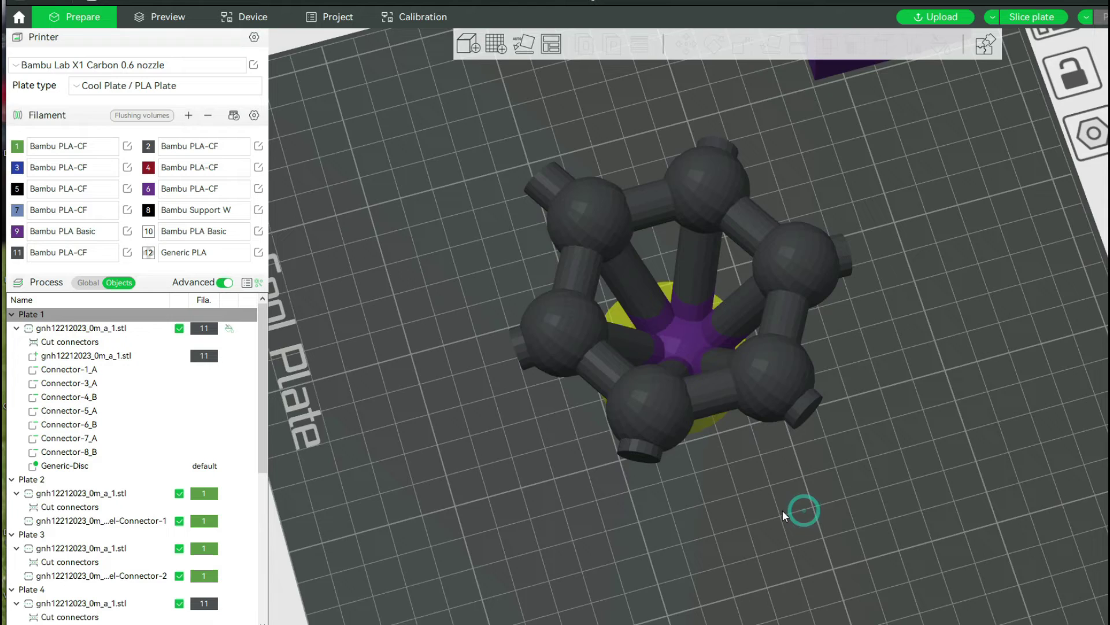
{"action": "left_click_drag", "start_coordinate": [782, 511], "coordinate": [728, 492]}
{"action": "left_click", "coordinate": [656, 401]}
{"action": "right_click", "coordinate": [656, 401]}
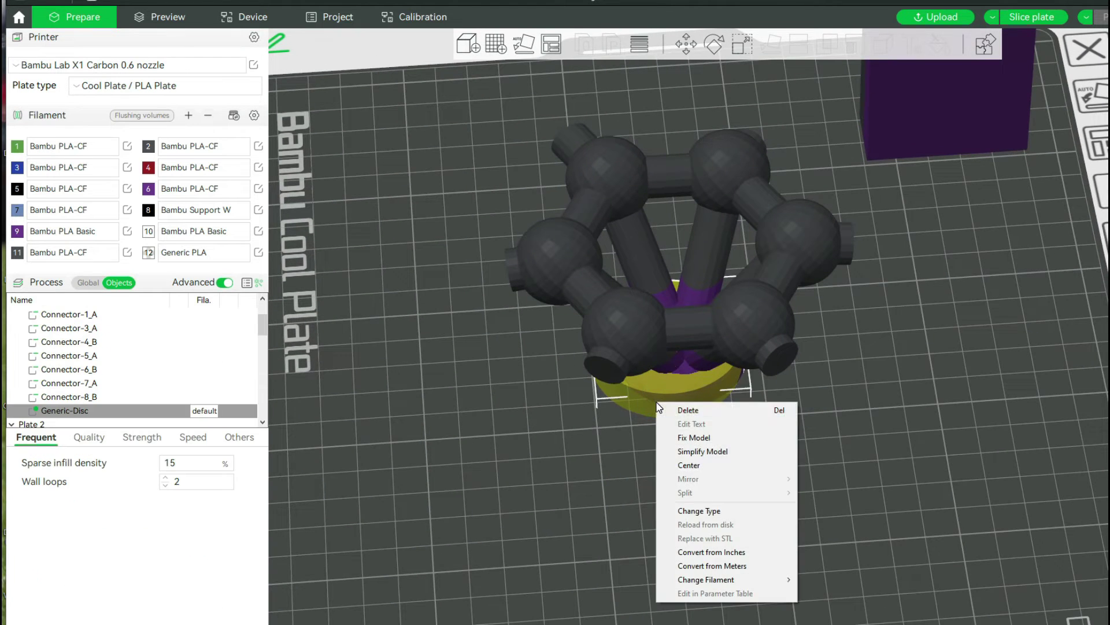
{"action": "left_click", "coordinate": [702, 463]}
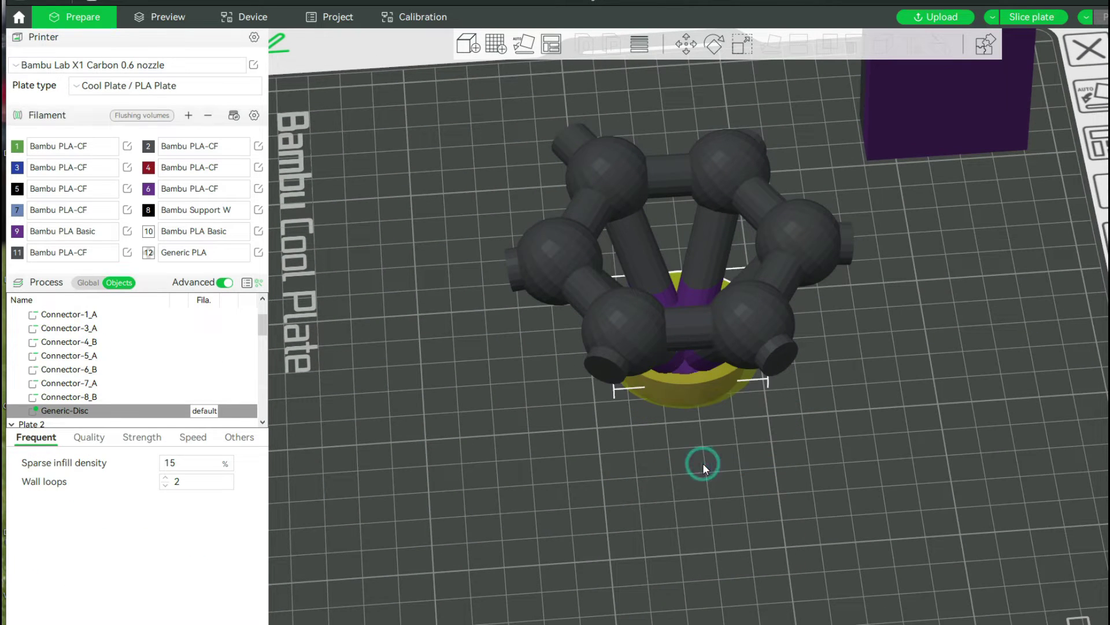
Step: Center the whole molecule model on plate 1
{"action": "left_click", "coordinate": [752, 343]}
{"action": "right_click", "coordinate": [752, 343]}
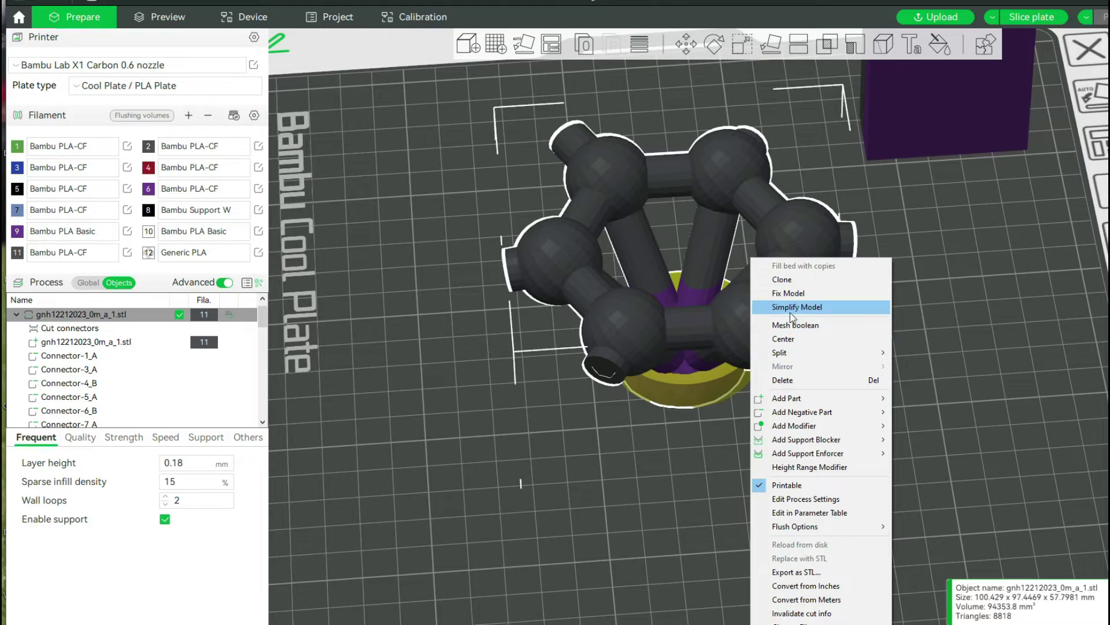
{"action": "left_click", "coordinate": [786, 339]}
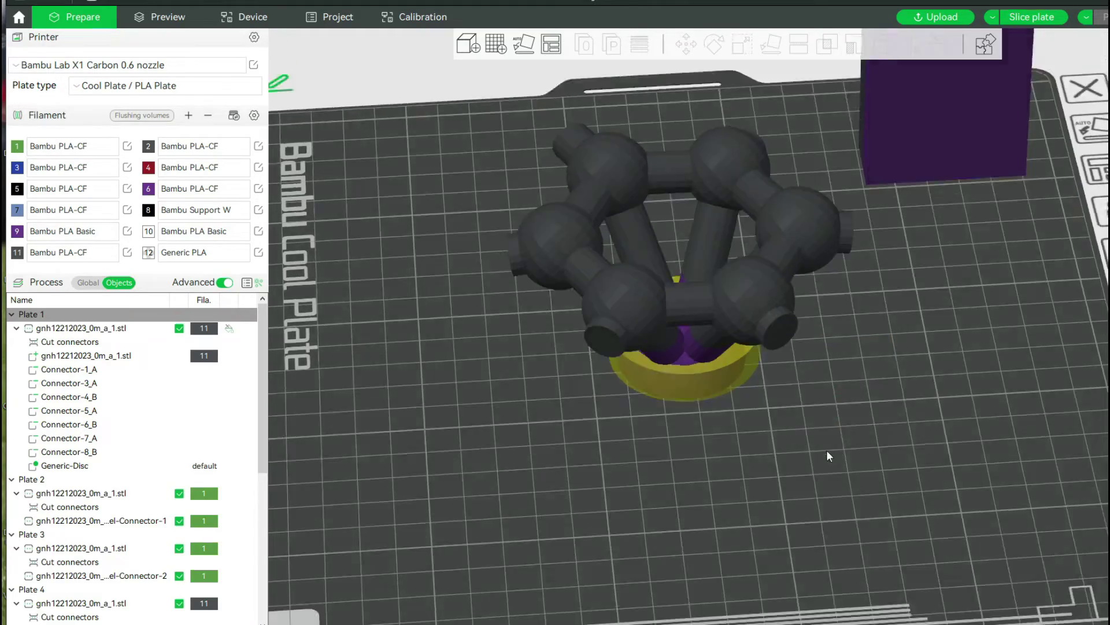
Step: Assign filament 9 to the disc modifier around the molecule's base
{"action": "mouse_move", "coordinate": [827, 450]}
{"action": "left_mouse_down"}
{"action": "mouse_move", "coordinate": [752, 435]}
{"action": "mouse_move", "coordinate": [824, 427]}
{"action": "mouse_move", "coordinate": [829, 448]}
{"action": "left_mouse_up"}
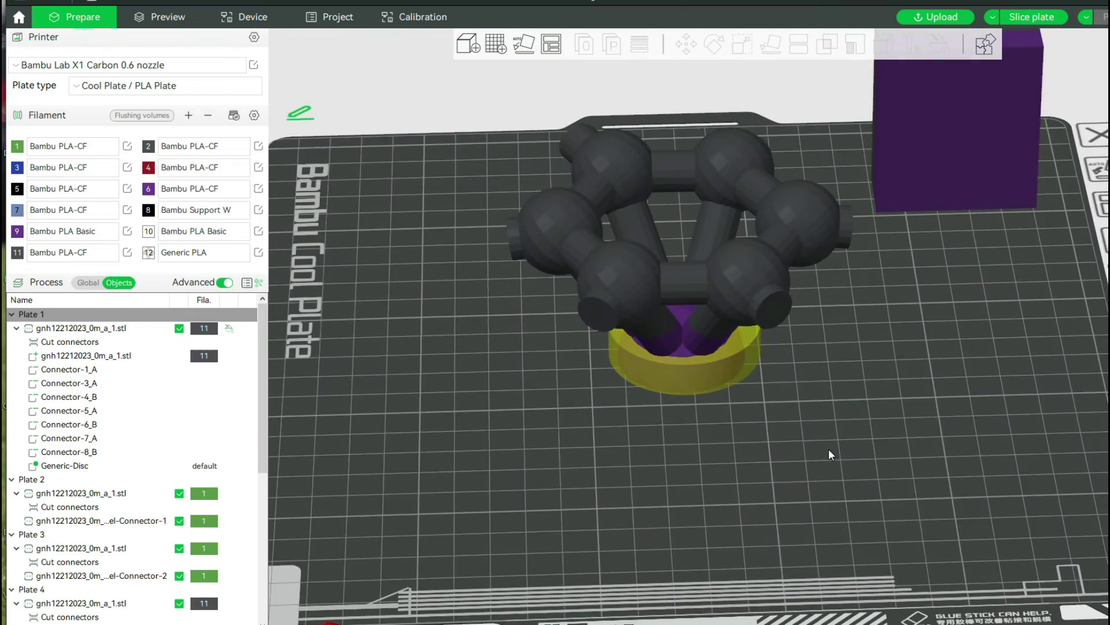
{"action": "scroll", "coordinate": [828, 449], "scroll_direction": "down", "scroll_amount": 3}
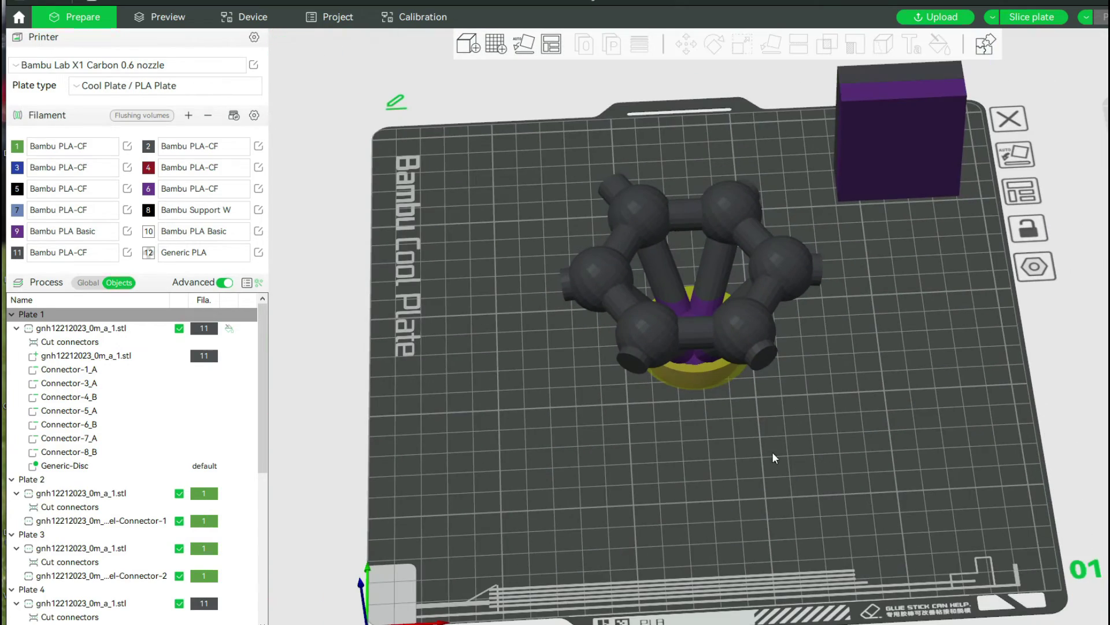
{"action": "left_click", "coordinate": [697, 384]}
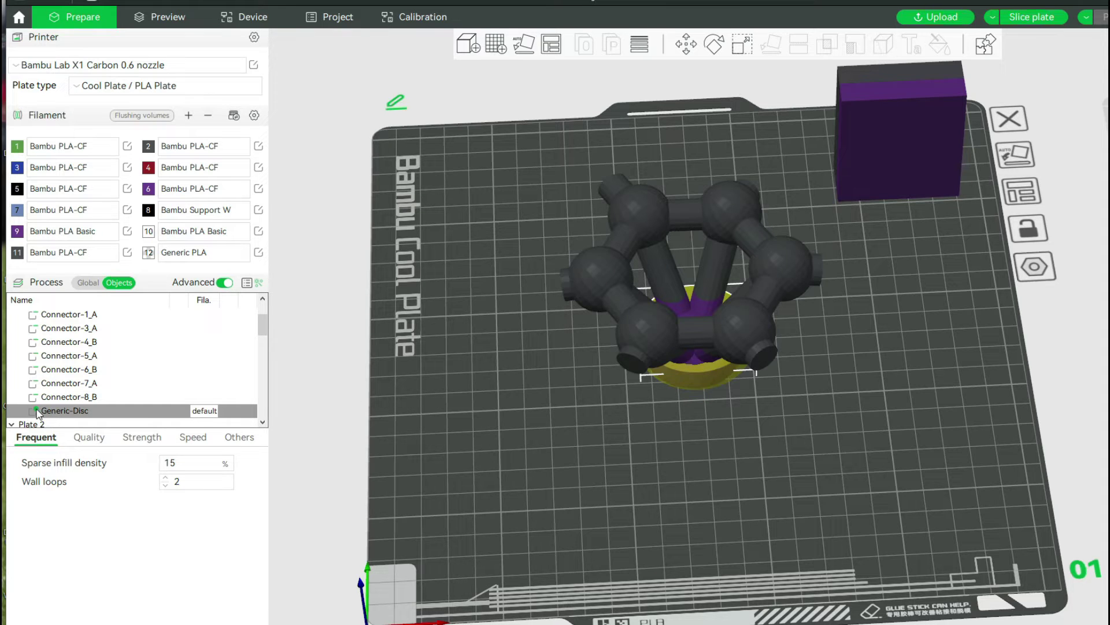
{"action": "right_click", "coordinate": [75, 412]}
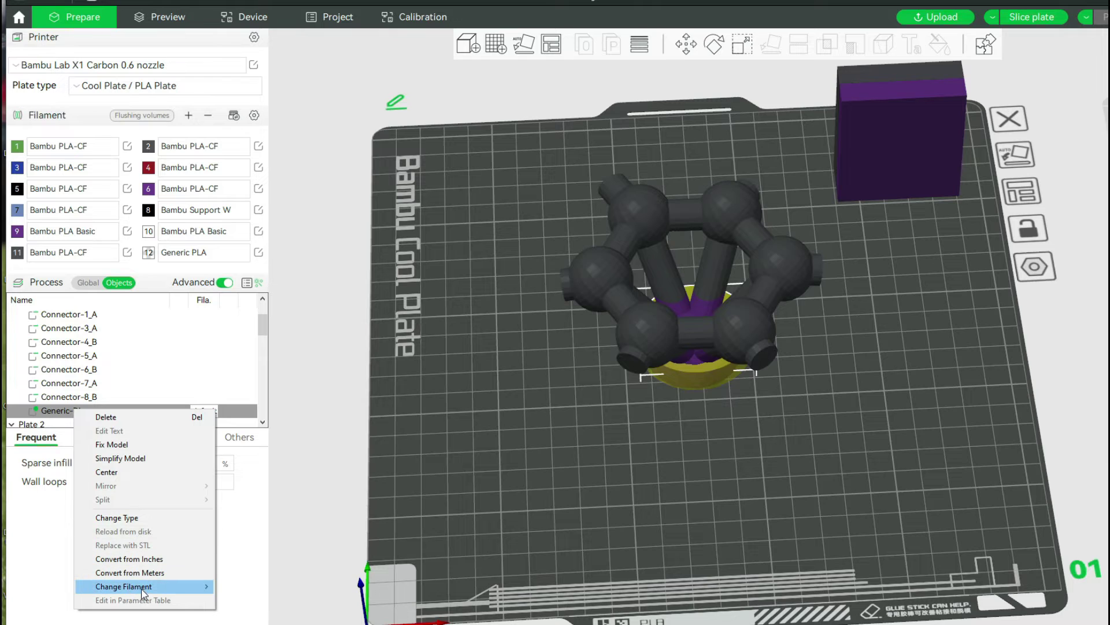
{"action": "mouse_move", "coordinate": [143, 592]}
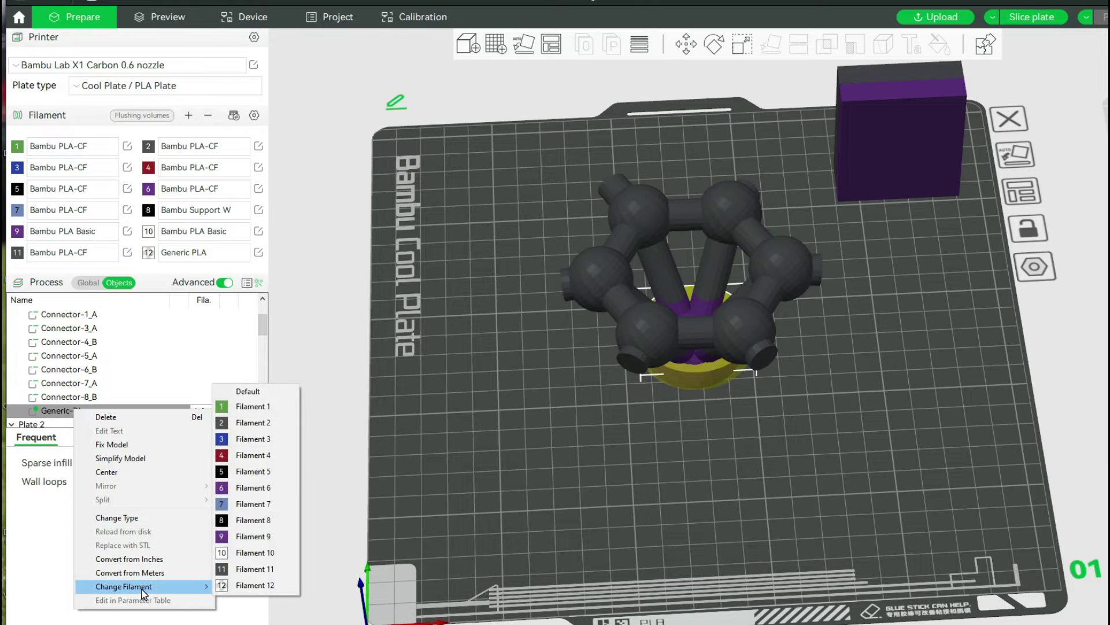
{"action": "left_click", "coordinate": [232, 536]}
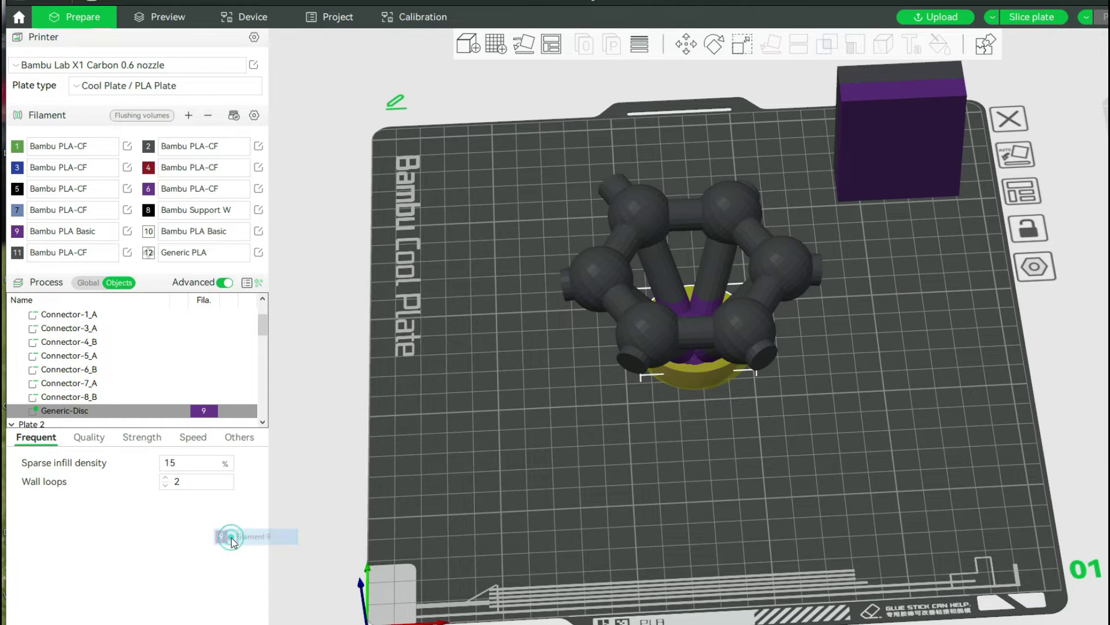
{"action": "left_click", "coordinate": [709, 437]}
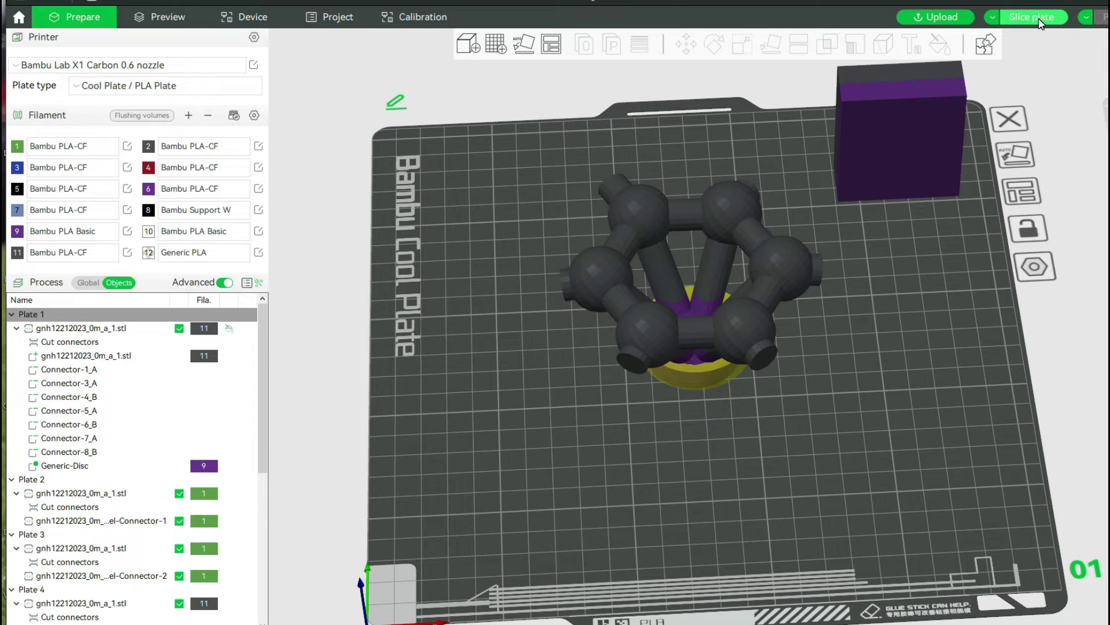
Step: Slice plate 1 with the disc modifier in place
{"action": "scroll", "coordinate": [887, 269], "scroll_direction": "down", "scroll_amount": 3}
{"action": "left_click_drag", "start_coordinate": [885, 265], "coordinate": [886, 265]}
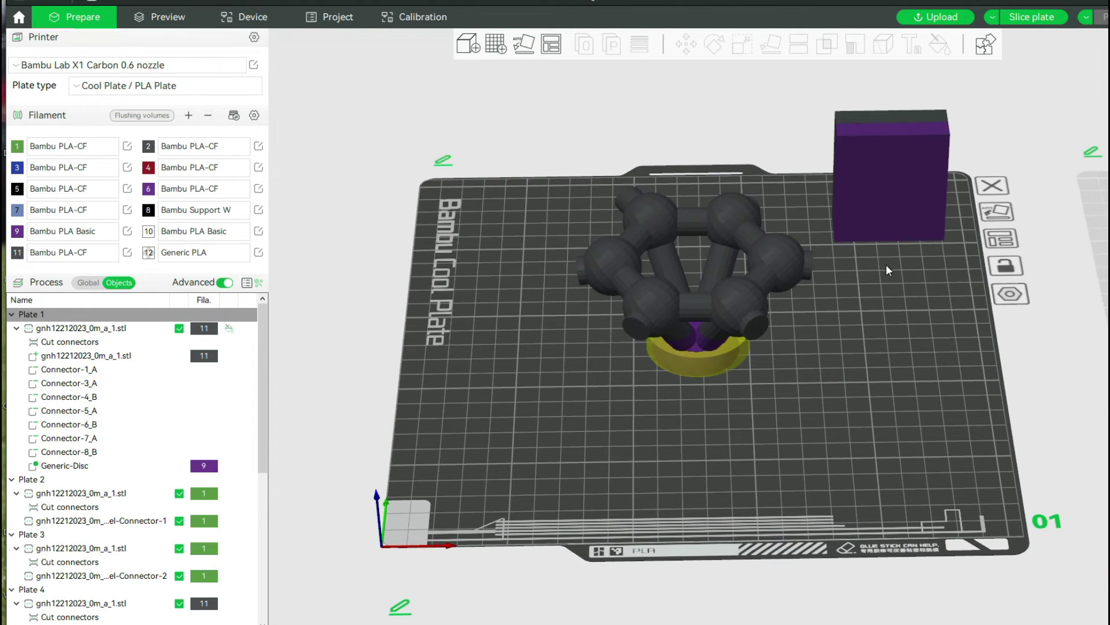
{"action": "left_click", "coordinate": [1030, 17]}
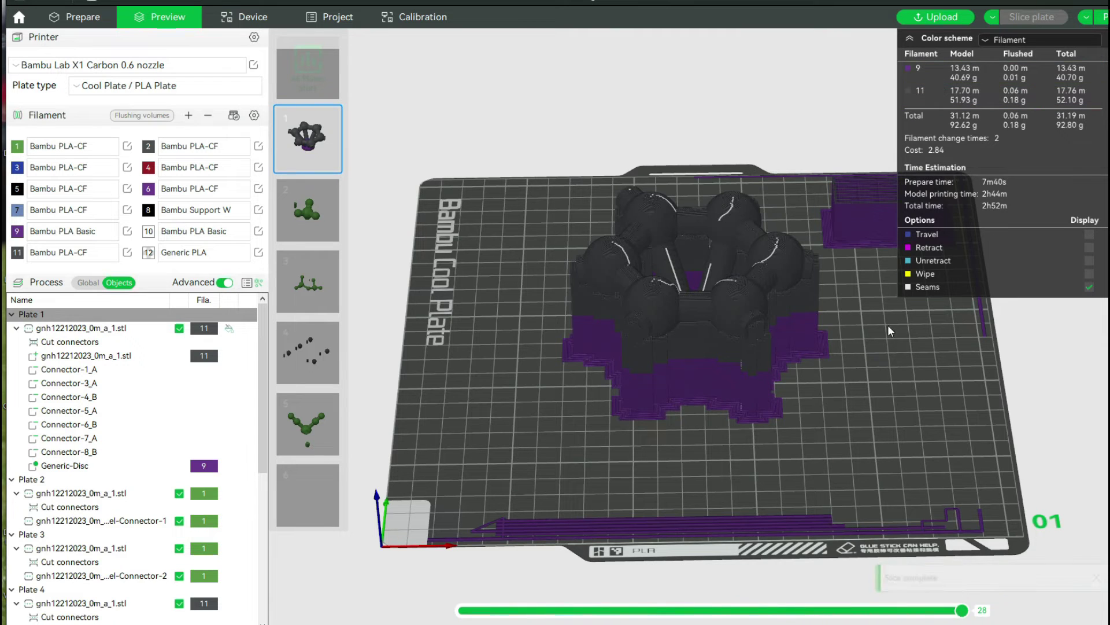
Step: Step the sliced preview down to the lowest layers and look closely at the filament colours in the disc base
{"action": "key", "text": "Down"}
{"action": "key", "text": "Down"}
{"action": "key", "text": "Down"}
{"action": "key", "text": "Down"}
{"action": "key", "text": "Down"}
{"action": "key", "text": "Down"}
{"action": "key", "text": "Down"}
{"action": "key", "text": "Down"}
{"action": "key", "text": "Down"}
{"action": "key", "text": "Down"}
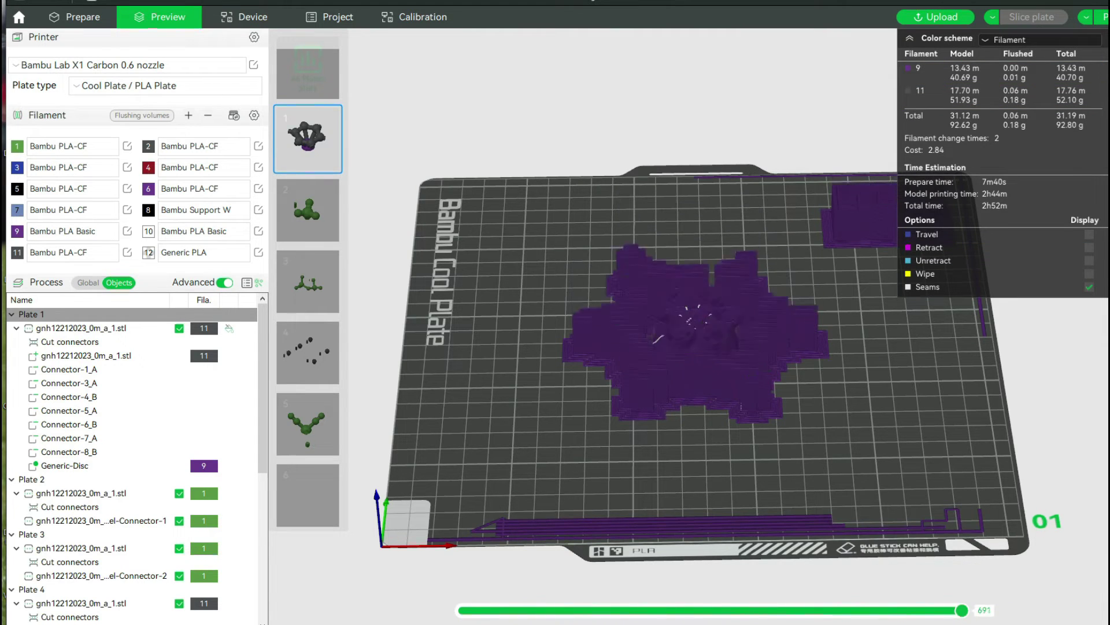
{"action": "scroll", "coordinate": [787, 427], "scroll_direction": "up", "scroll_amount": 8}
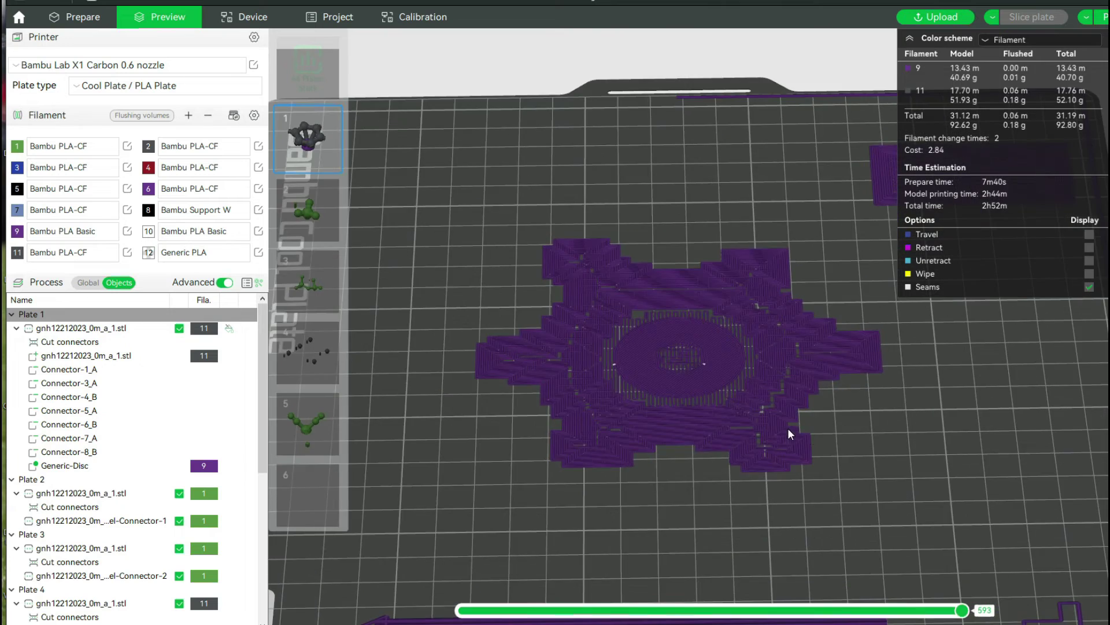
{"action": "left_click_drag", "start_coordinate": [907, 483], "coordinate": [902, 482]}
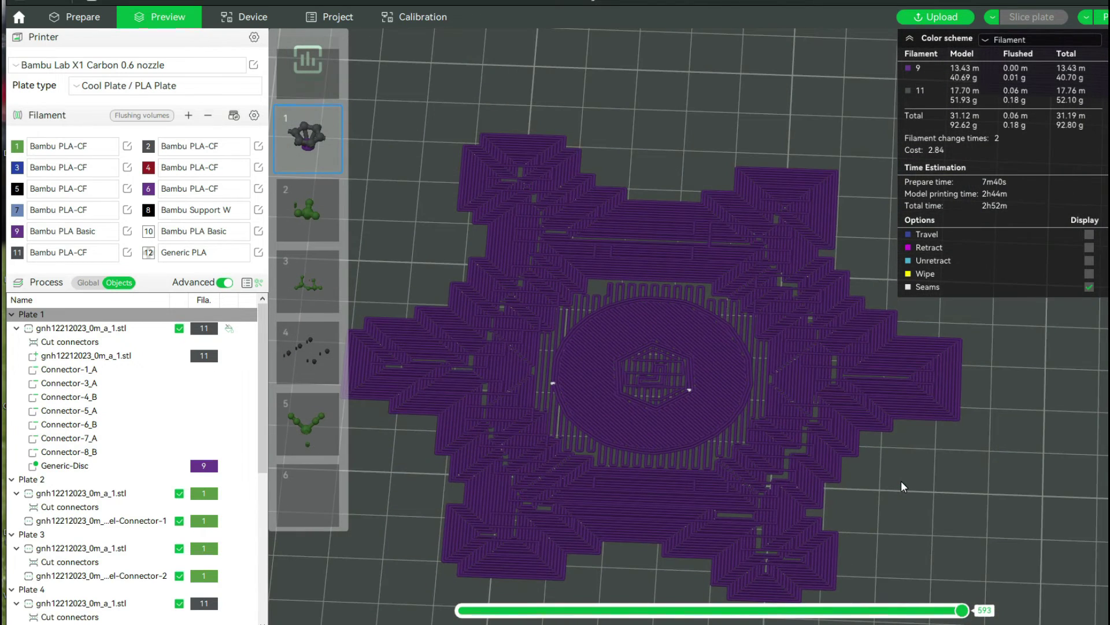
Step: Step back and forth through the lowest sliced layers to examine the infill and filament colour inside the disc base
{"action": "key", "text": "Down"}
{"action": "key", "text": "Down"}
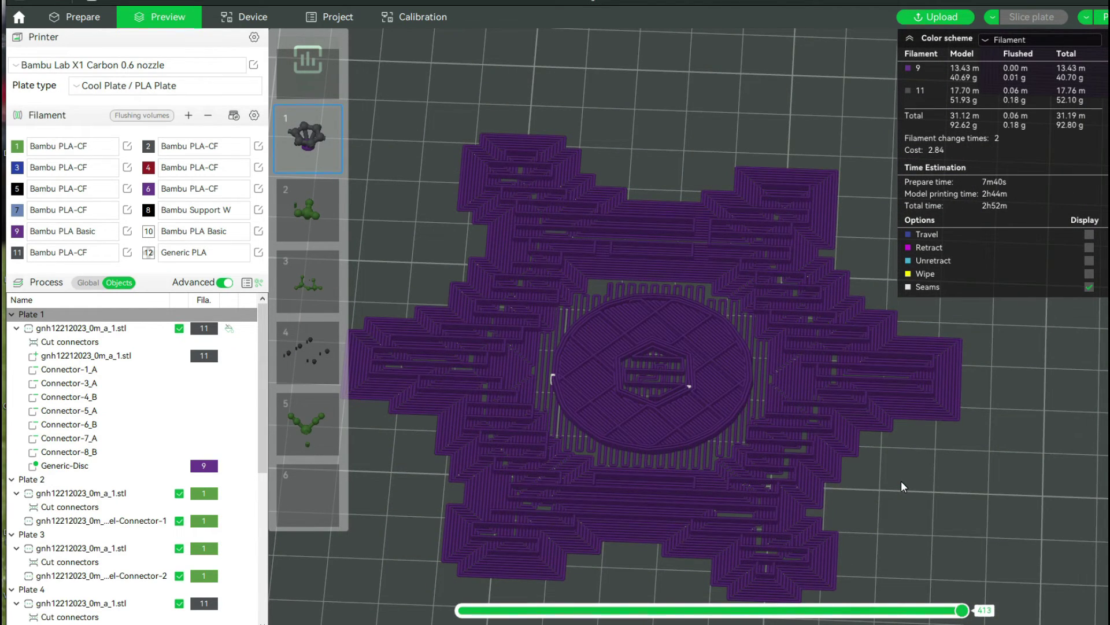
{"action": "key", "text": "Up"}
{"action": "key", "text": "Up"}
{"action": "key", "text": "Up"}
{"action": "key", "text": "Up"}
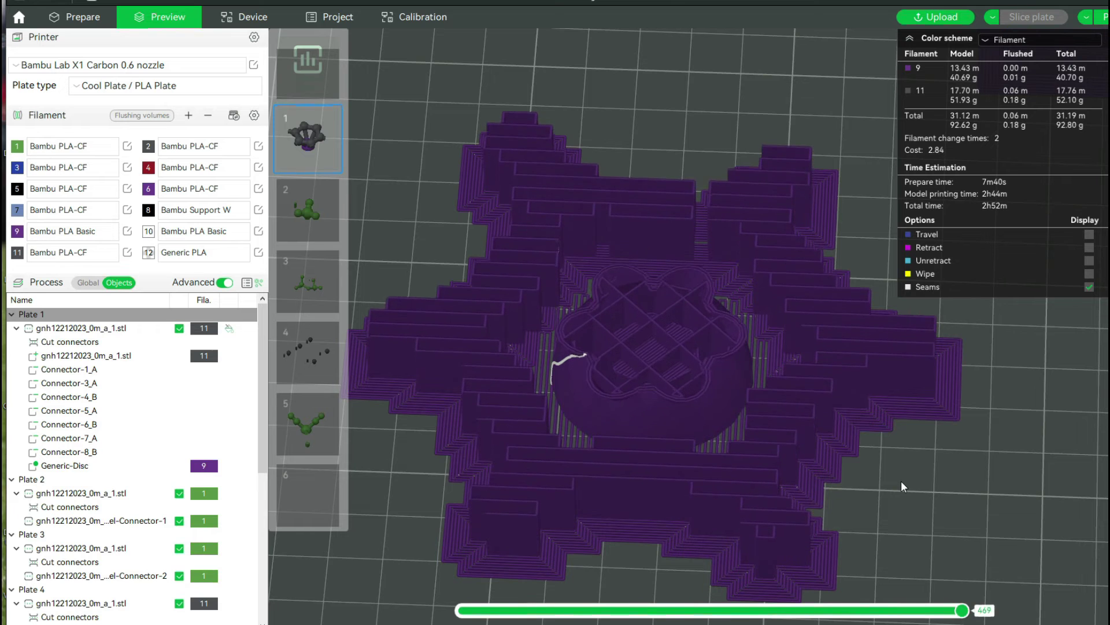
{"action": "key", "text": "Up"}
{"action": "key", "text": "Up"}
{"action": "key", "text": "Up"}
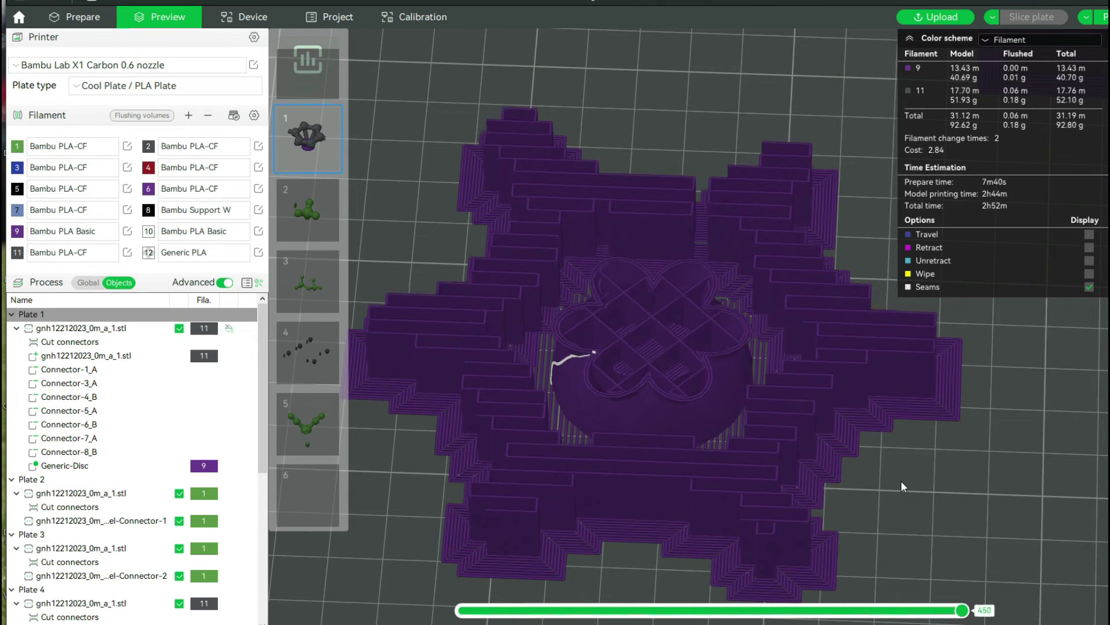
{"action": "key", "text": "Down"}
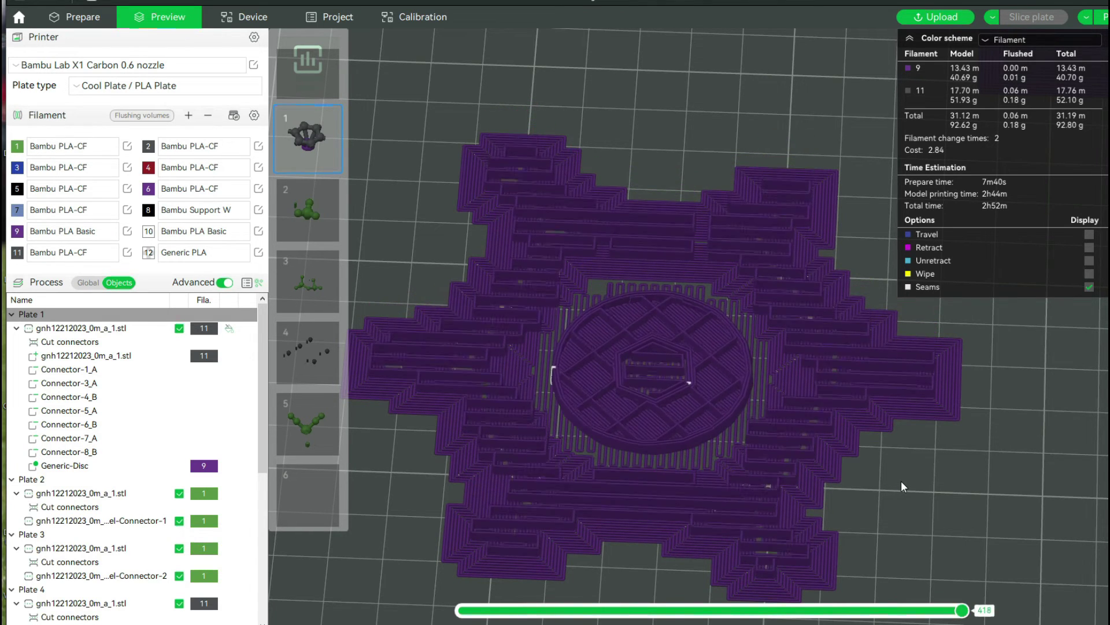
{"action": "key", "text": "Down"}
{"action": "key", "text": "Up"}
{"action": "key", "text": "Up"}
{"action": "key", "text": "Up"}
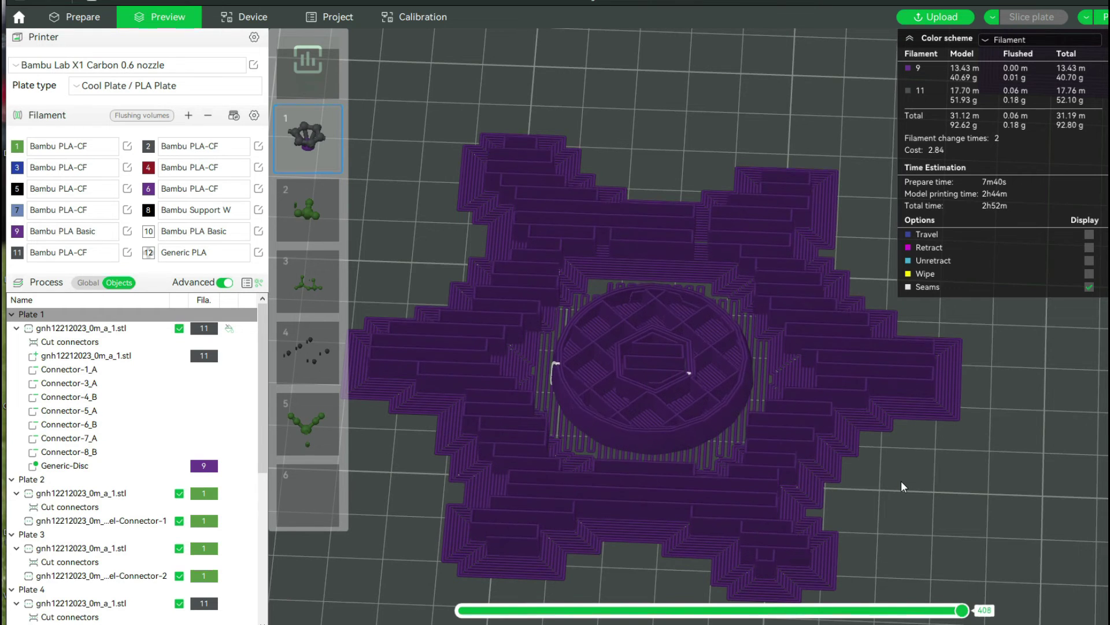
{"action": "key", "text": "Up"}
{"action": "key", "text": "Up"}
{"action": "key", "text": "Up"}
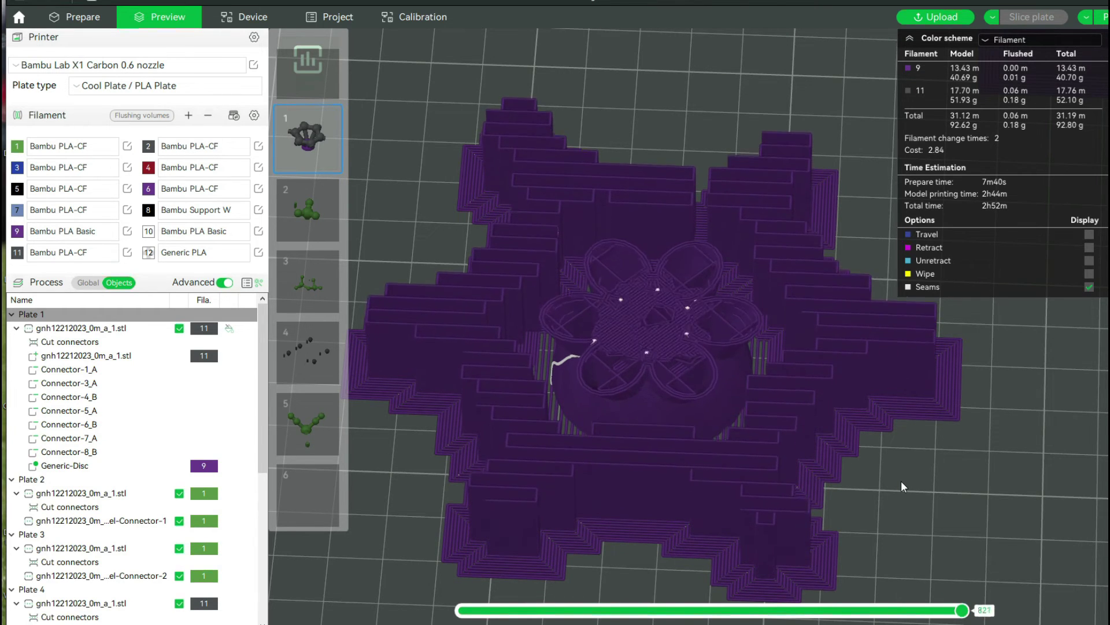
Step: Step the sliced preview up past the disc modifier's top to examine the filament change on the supports and molecule arms
{"action": "key", "text": "Up"}
{"action": "key", "text": "Up"}
{"action": "key", "text": "Up"}
{"action": "key", "text": "Up"}
{"action": "key", "text": "Up"}
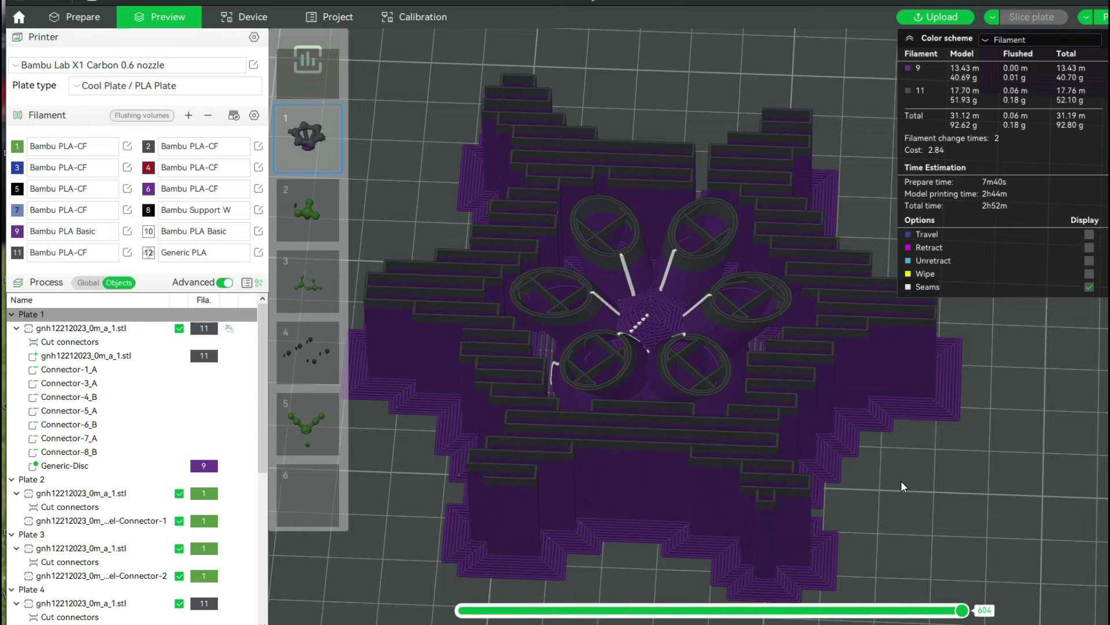
{"action": "key", "text": "Up"}
{"action": "key", "text": "Up"}
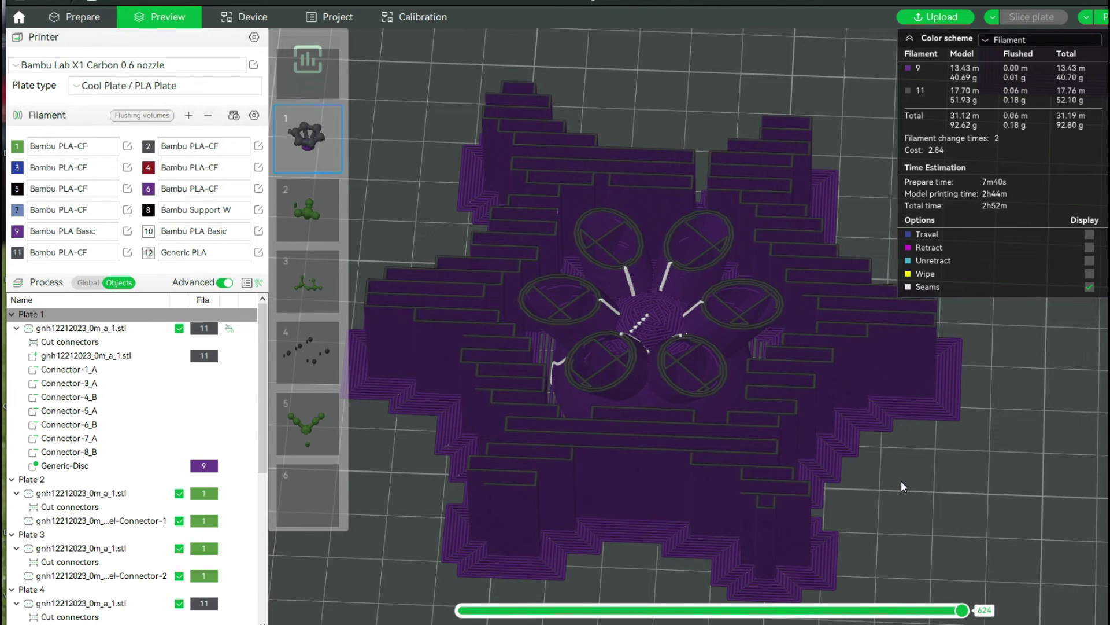
{"action": "key", "text": "Up"}
{"action": "key", "text": "Up"}
{"action": "key", "text": "Up"}
{"action": "key", "text": "Up"}
{"action": "key", "text": "Up"}
{"action": "key", "text": "Up"}
{"action": "key", "text": "Up"}
{"action": "key", "text": "Up"}
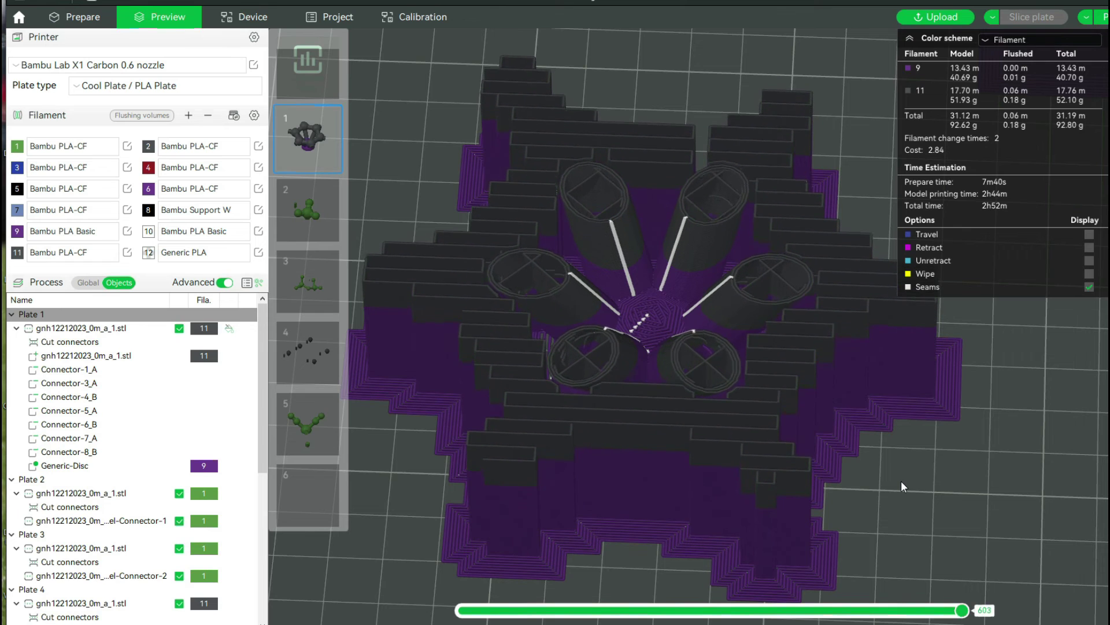
{"action": "key", "text": "Up"}
{"action": "key", "text": "Up"}
{"action": "key", "text": "Up"}
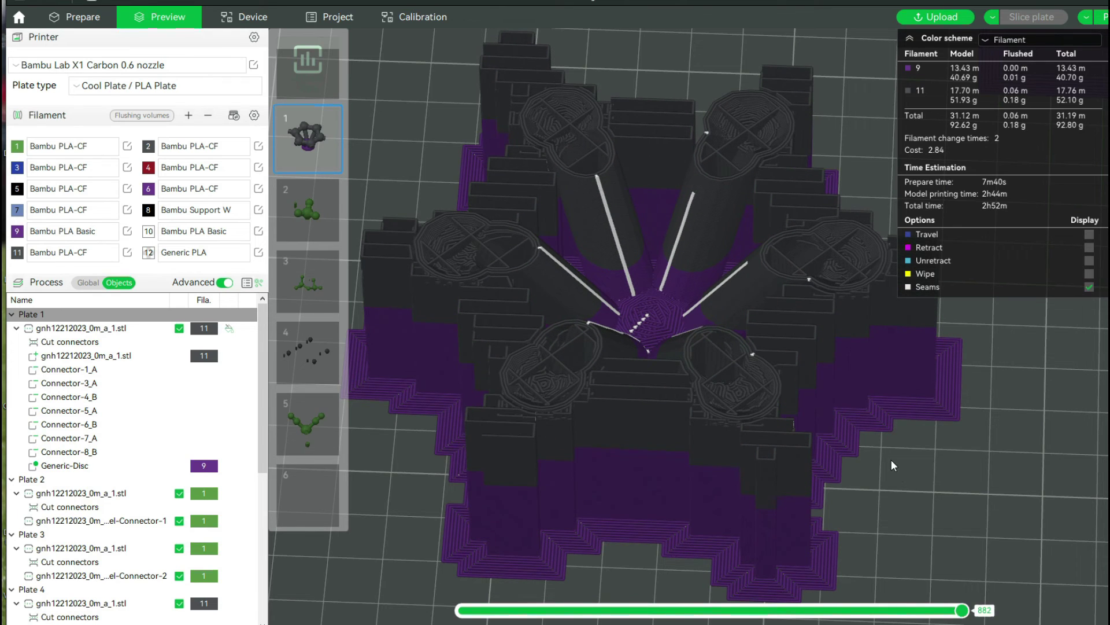
Step: Step the preview up through the remaining layers to the top and inspect the whole sliced molecule on plate 1
{"action": "scroll", "coordinate": [890, 460], "scroll_direction": "down", "scroll_amount": 2}
{"action": "scroll", "coordinate": [889, 434], "scroll_direction": "down", "scroll_amount": 1}
{"action": "key", "text": "Up"}
{"action": "key", "text": "Up"}
{"action": "key", "text": "Up"}
{"action": "key", "text": "Up"}
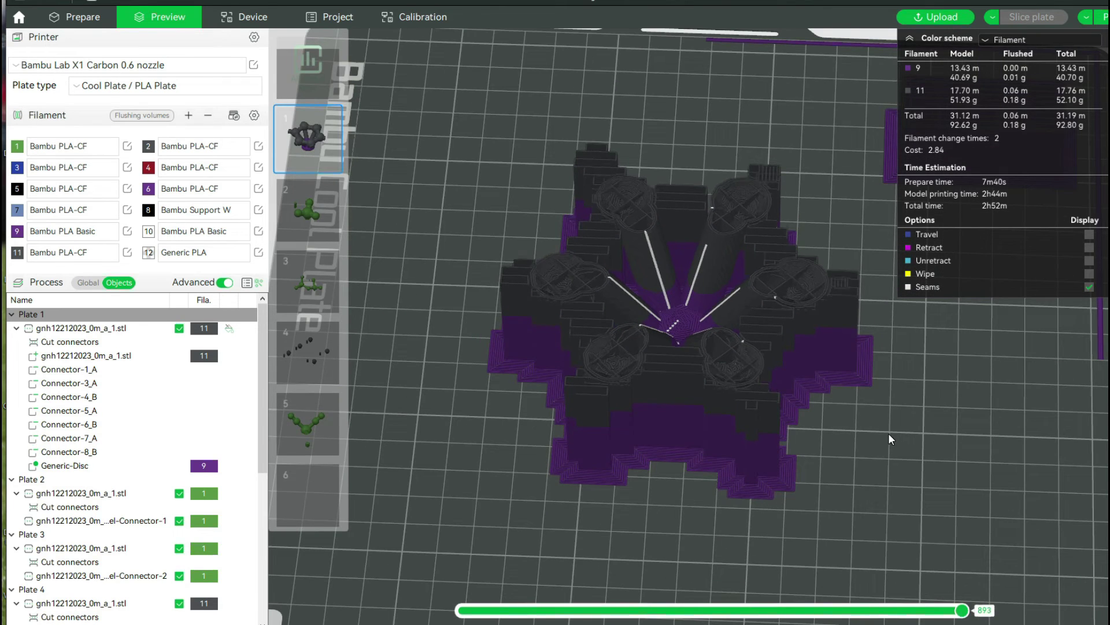
{"action": "key", "text": "Up"}
{"action": "key", "text": "Up"}
{"action": "key", "text": "Up"}
{"action": "key", "text": "Up"}
{"action": "key", "text": "Up"}
{"action": "key", "text": "Up"}
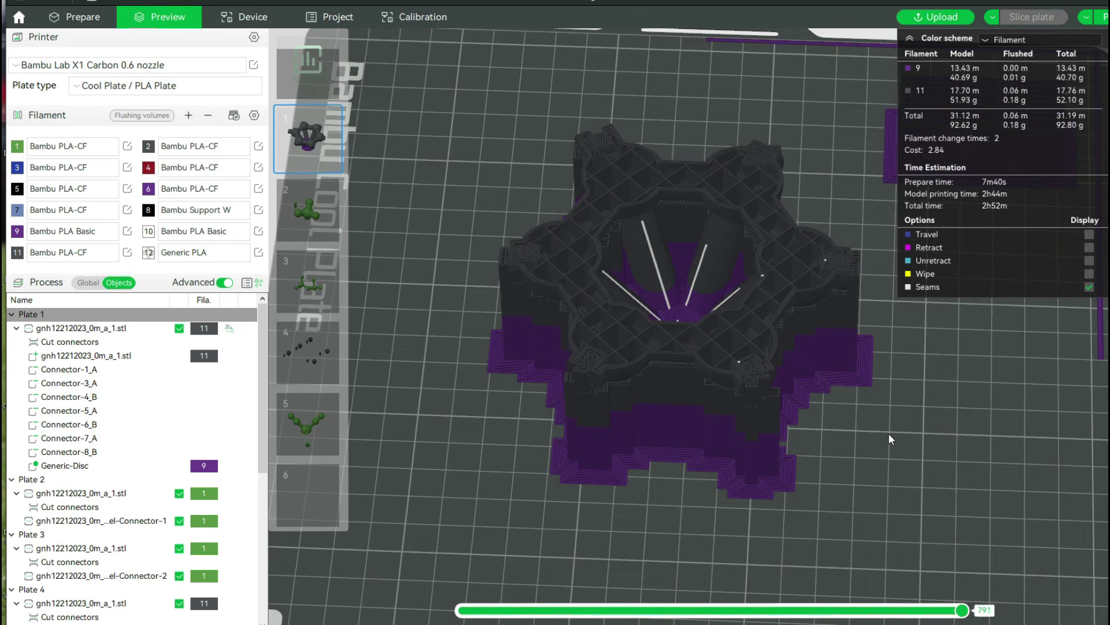
{"action": "key", "text": "Up"}
{"action": "key", "text": "Up"}
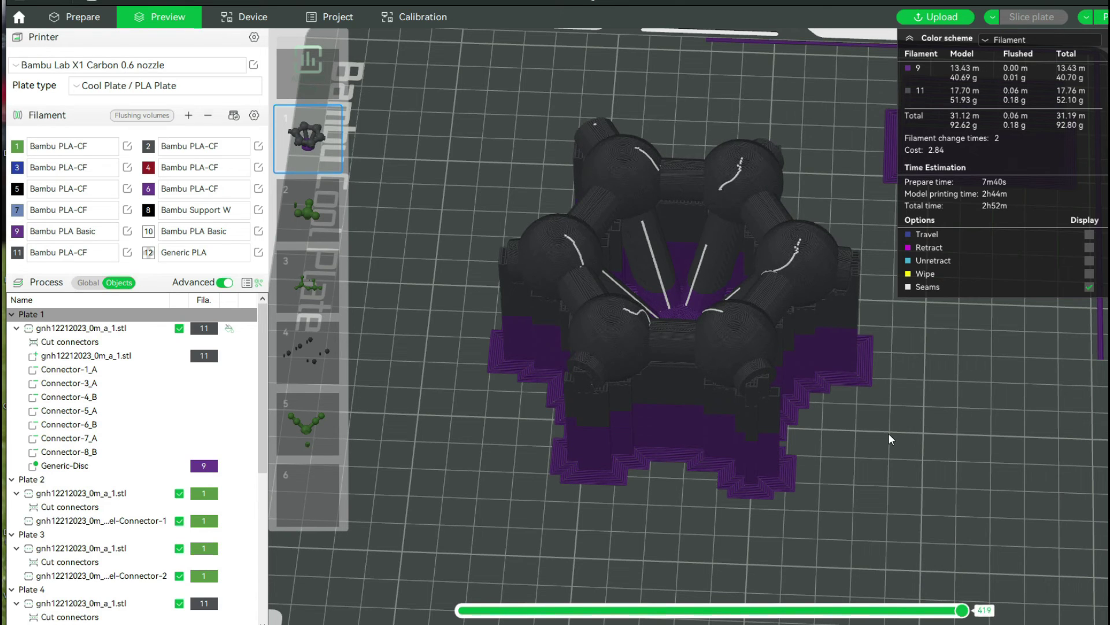
{"action": "left_click_drag", "start_coordinate": [884, 446], "coordinate": [821, 469]}
{"action": "scroll", "coordinate": [874, 445], "scroll_direction": "down", "scroll_amount": 5}
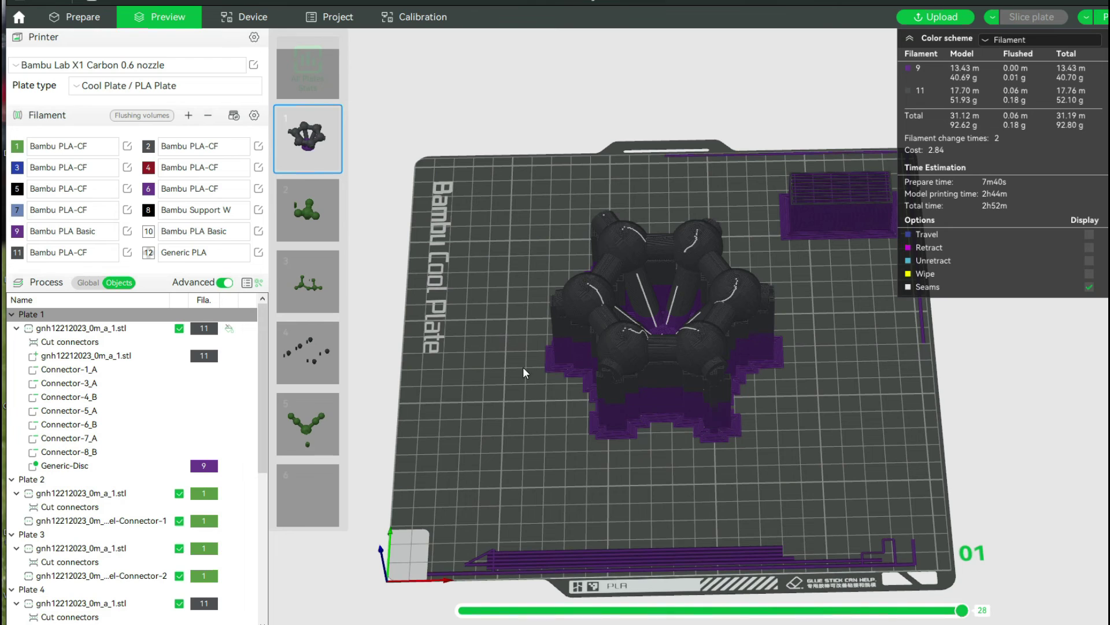
Step: Select the Generic-Disc modifier and review its available commands, such as Change Type and Change Filament, without applying any
{"action": "left_click", "coordinate": [59, 467]}
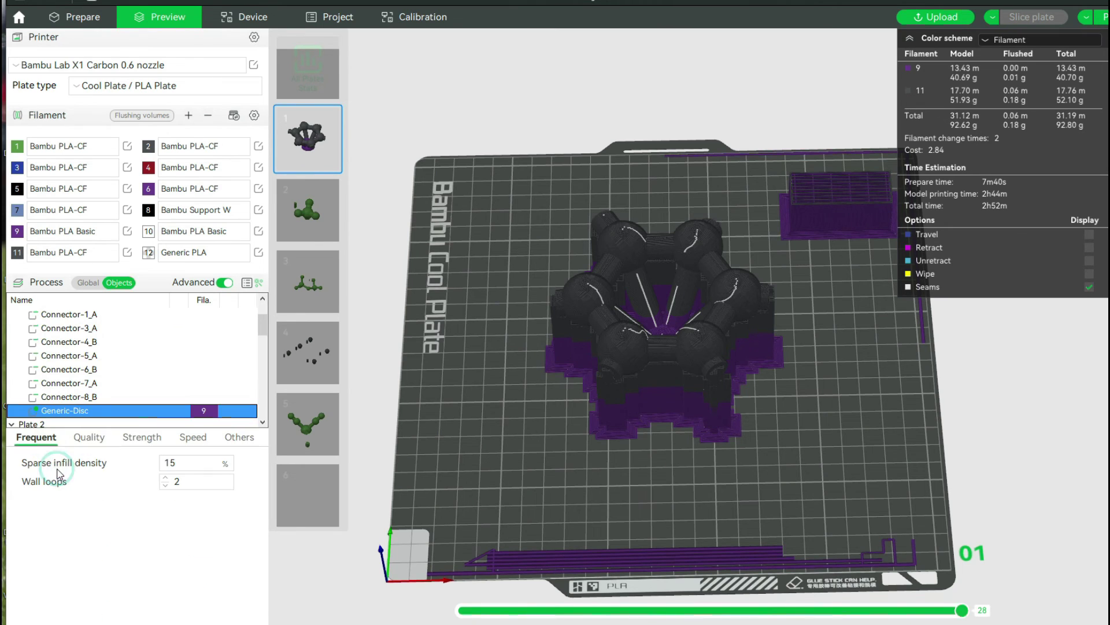
{"action": "right_click", "coordinate": [57, 412]}
{"action": "mouse_move", "coordinate": [132, 585]}
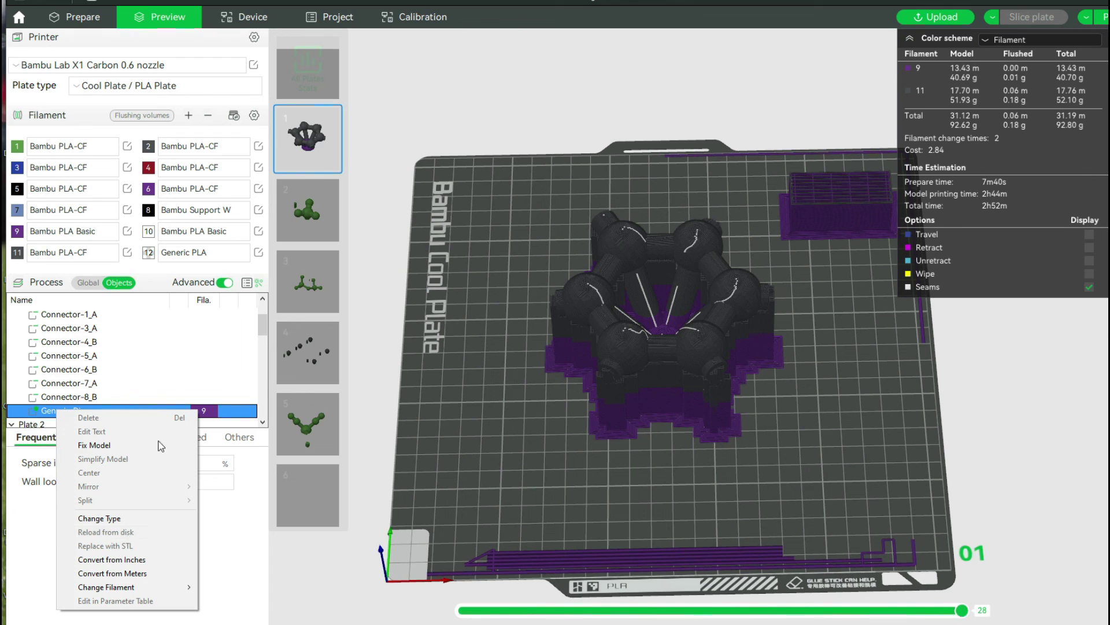
{"action": "left_click", "coordinate": [482, 476]}
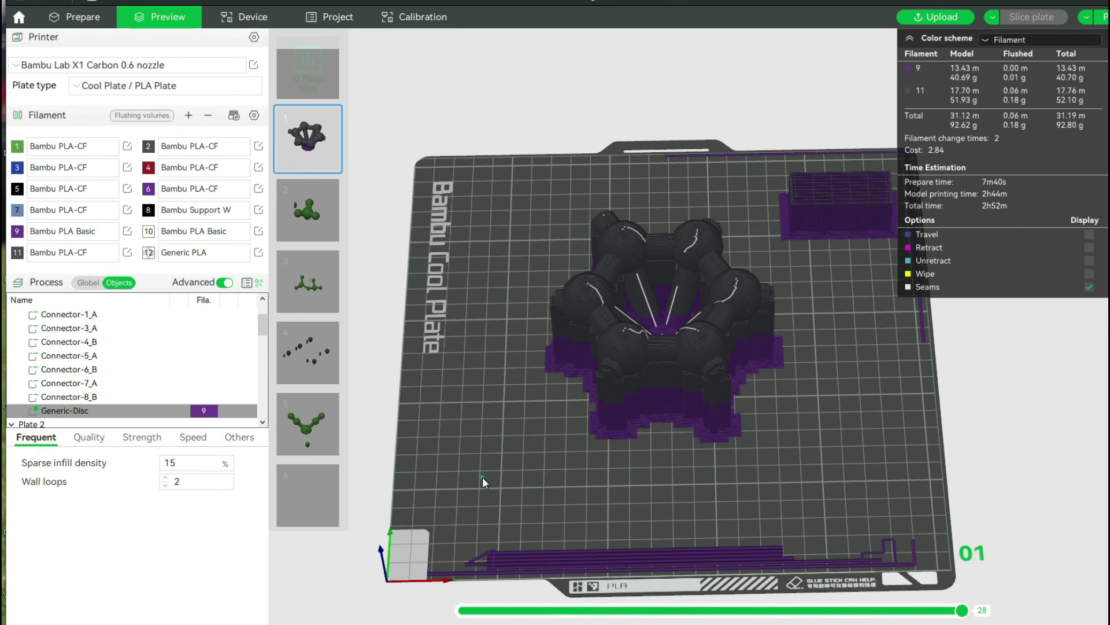